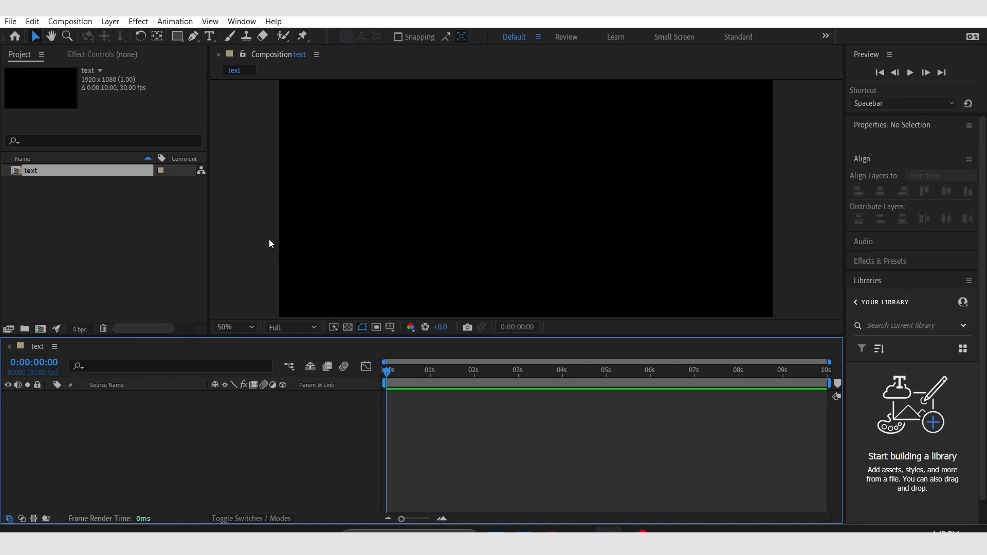
Step: Switch to the Essential Graphics workspace and add a text layer reading "Motionrobi" to the composition
left_click(825, 36)
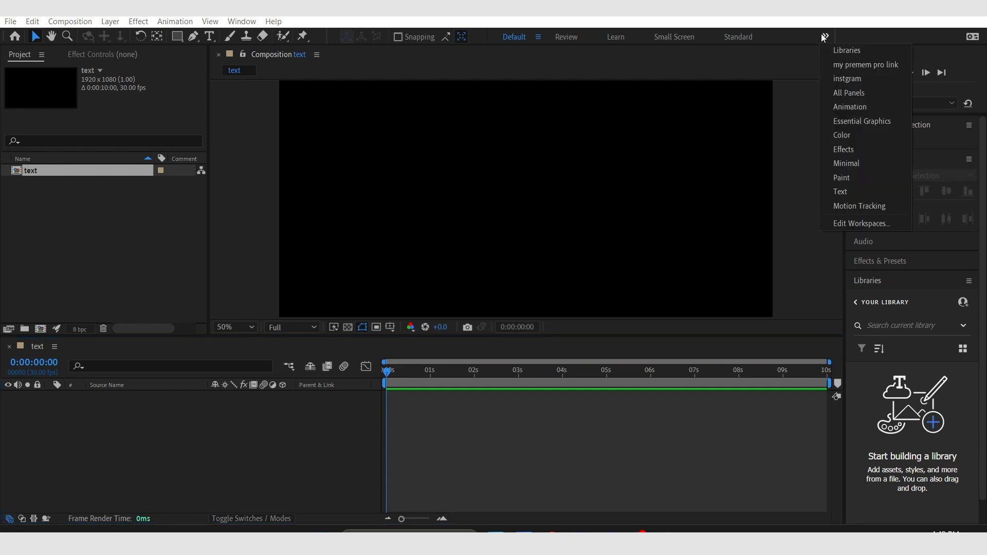
left_click(850, 122)
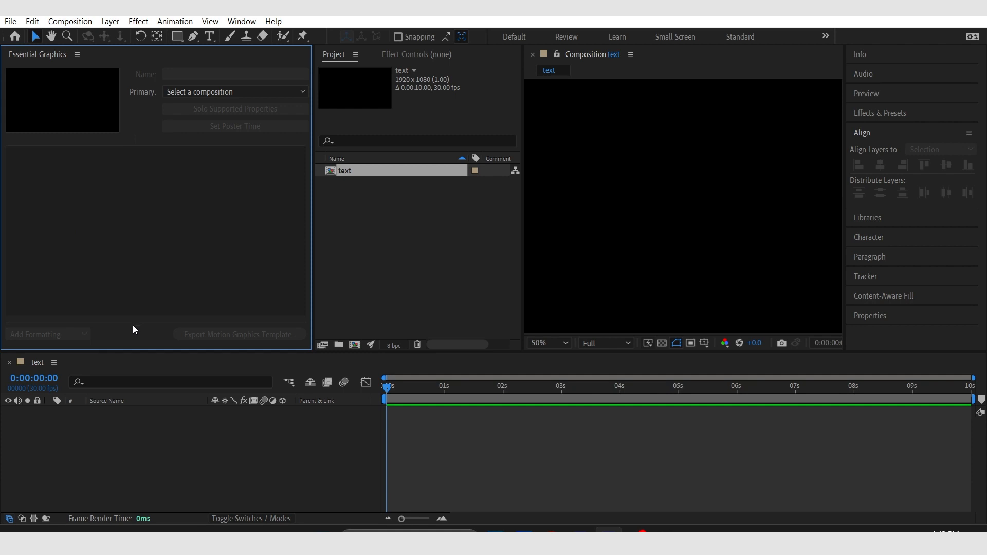
left_click(209, 36)
left_click(563, 208)
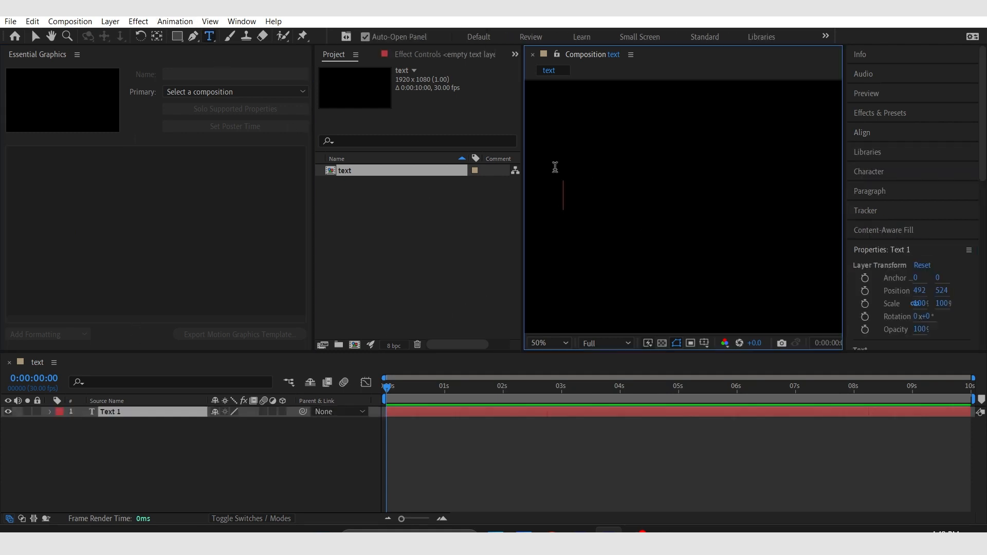
type("Motion")
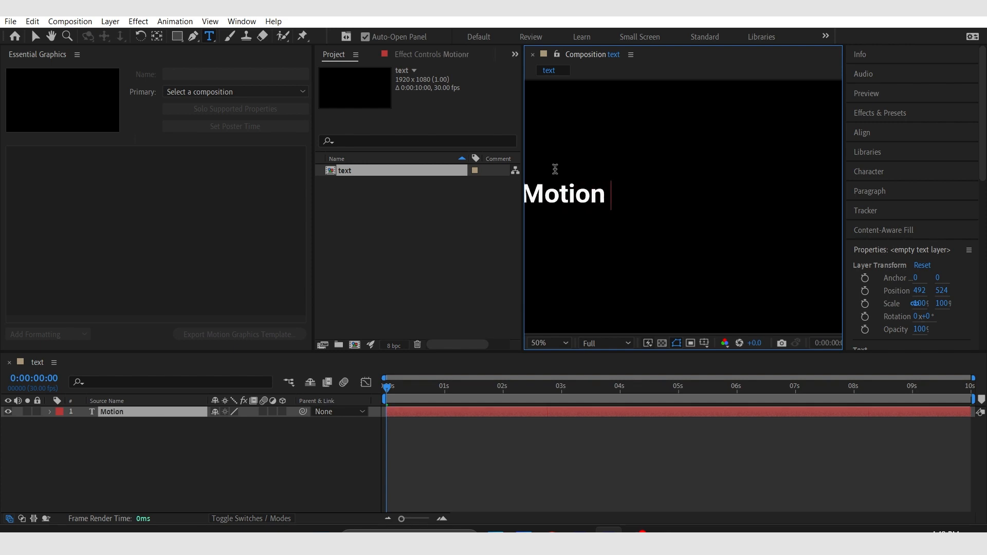
key("BackSpace")
type("rob")
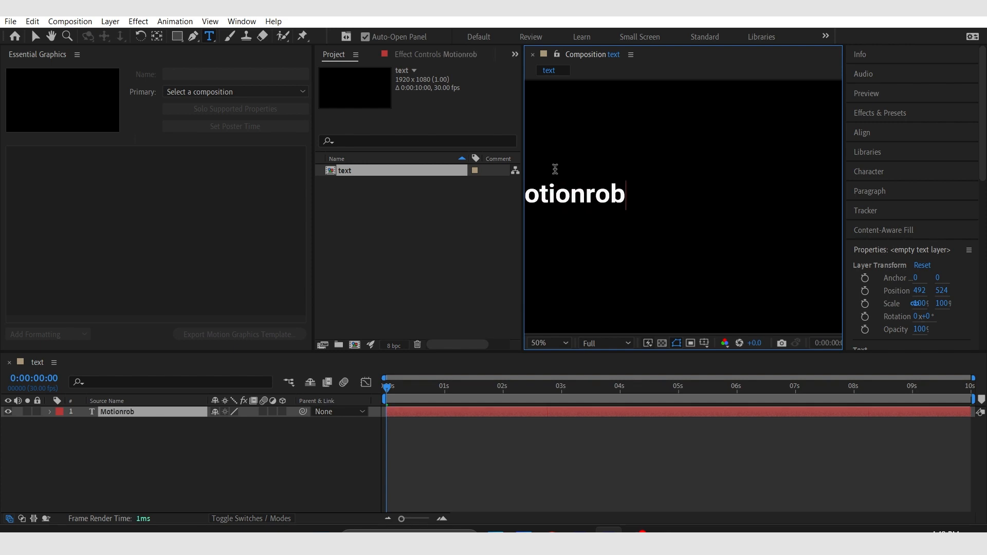
type("i")
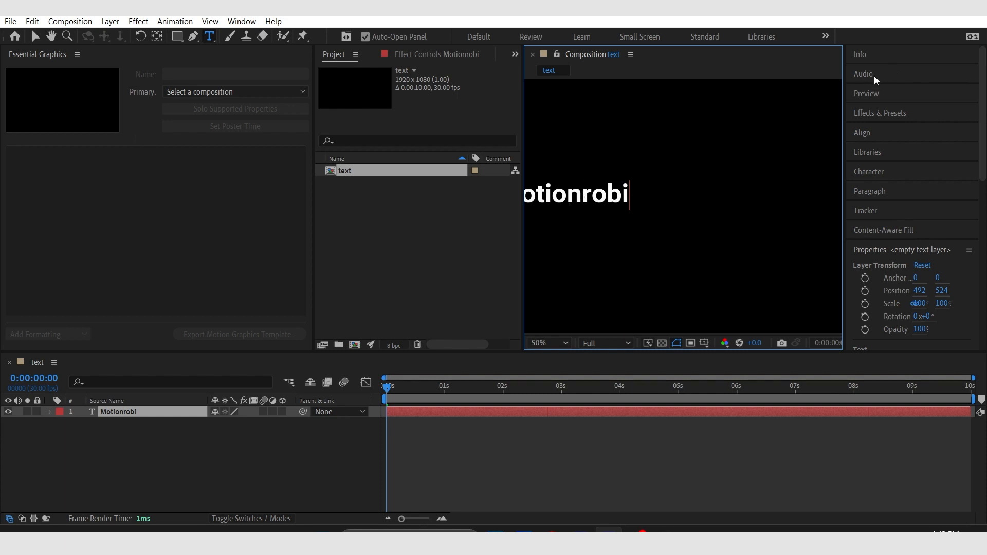
Step: Center the text layer horizontally and vertically in the composition
left_click(863, 131)
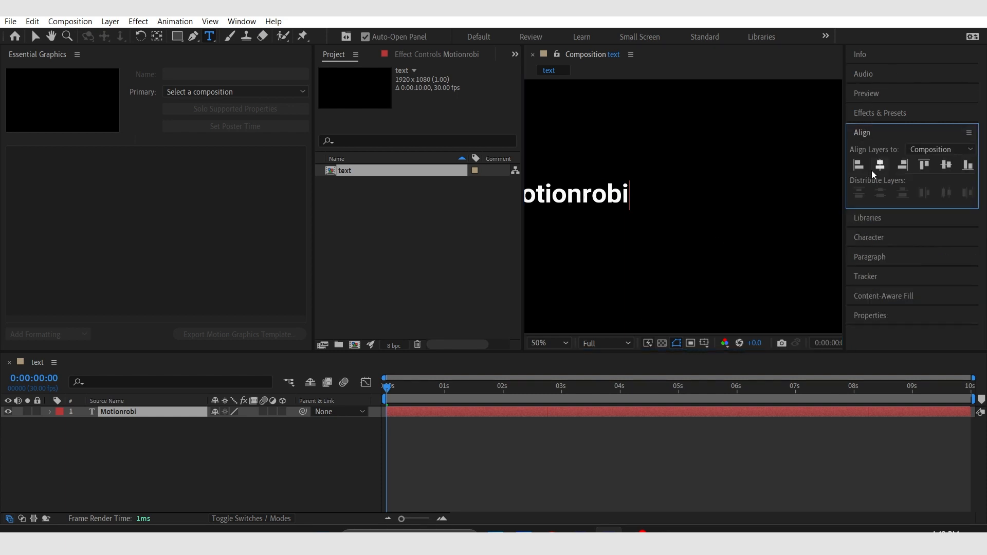
left_click(874, 167)
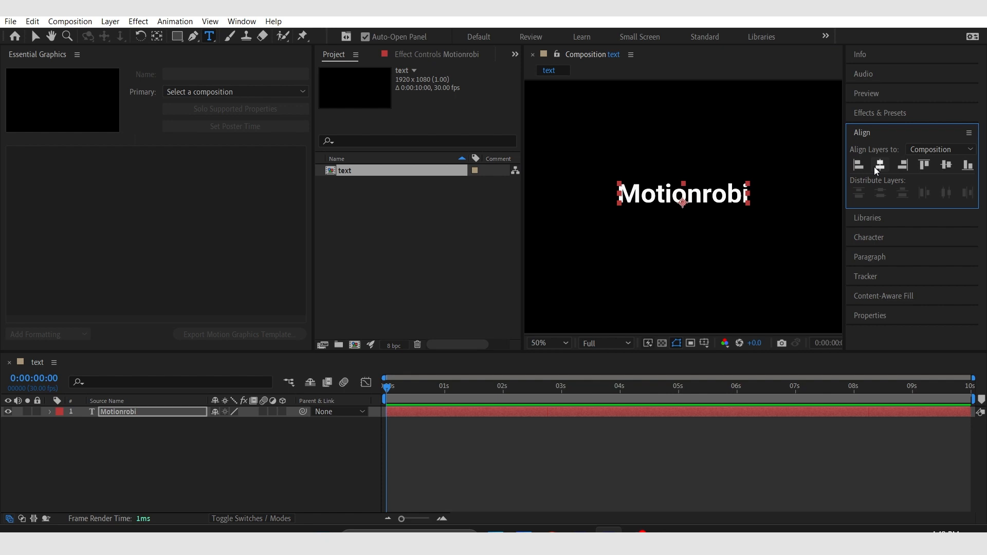
left_click(943, 163)
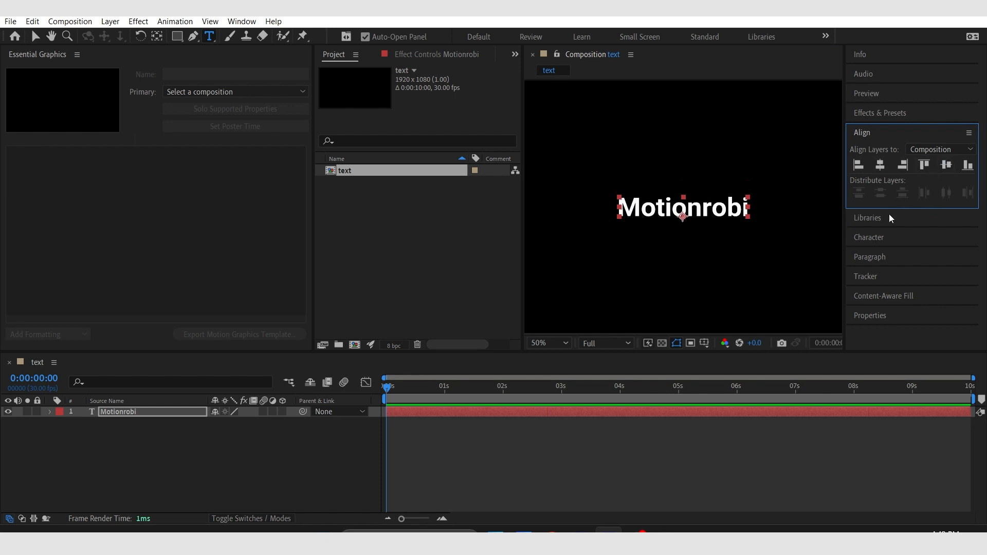
left_click(240, 21)
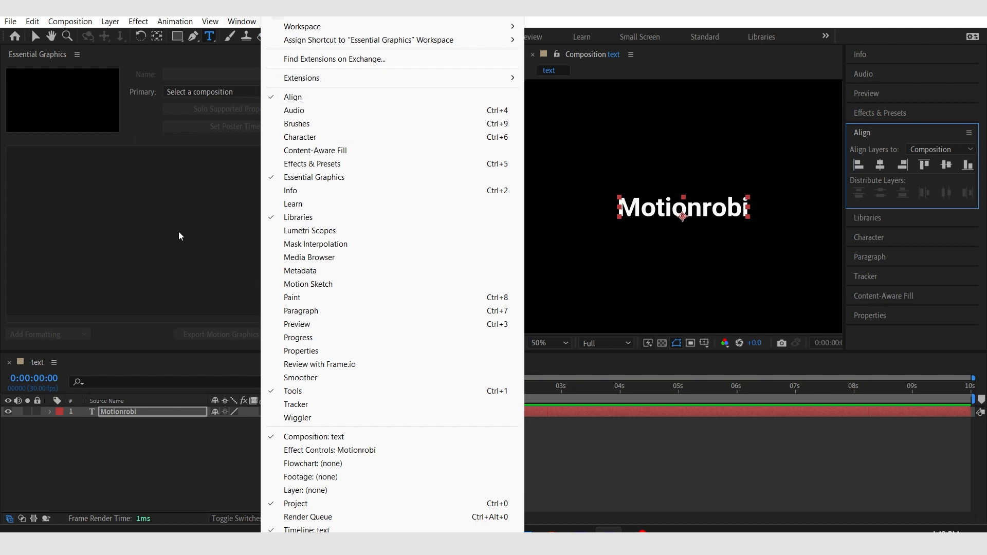
left_click(179, 232)
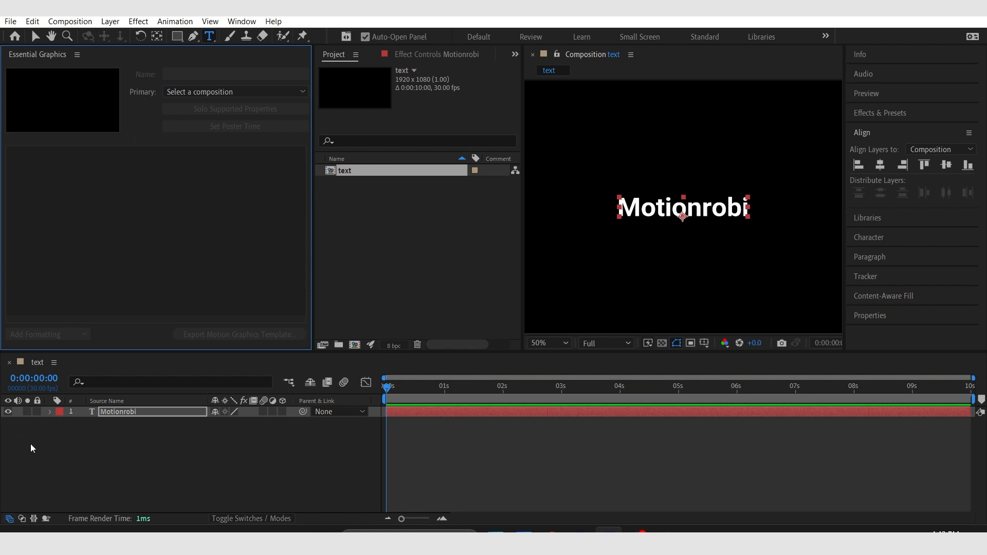
Step: Add a Position text animator to the text layer and include an Opacity property in the same animator
left_click(50, 411)
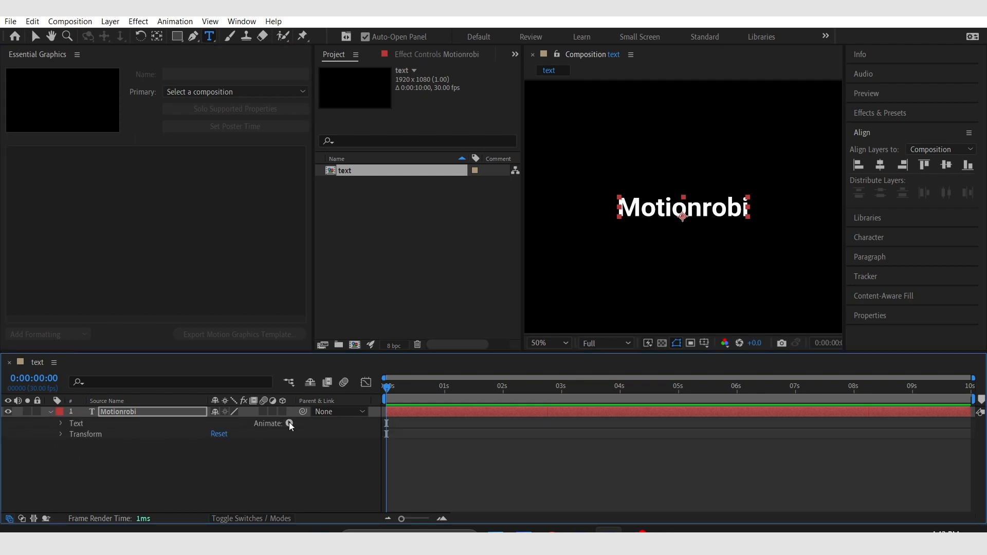
left_click(289, 423)
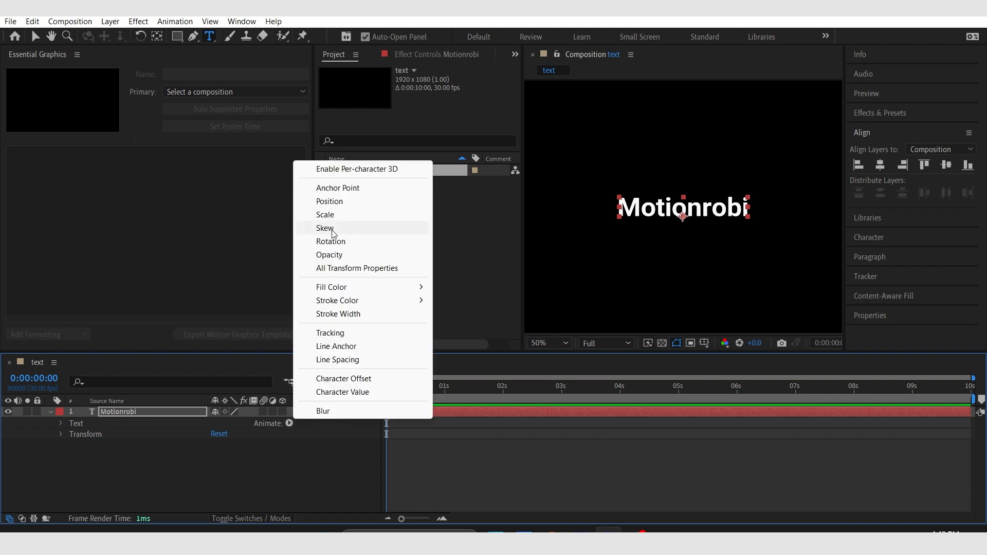
left_click(329, 201)
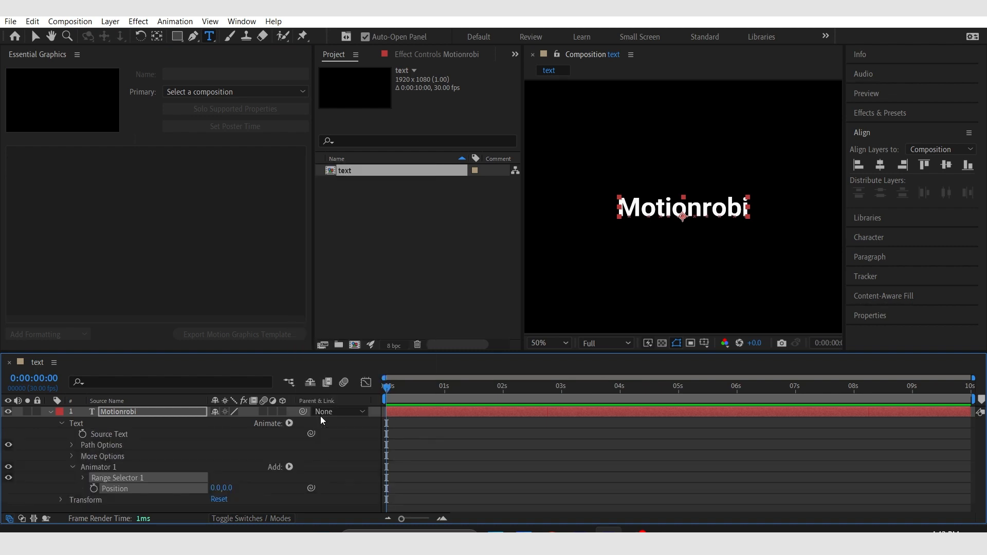
left_click(288, 467)
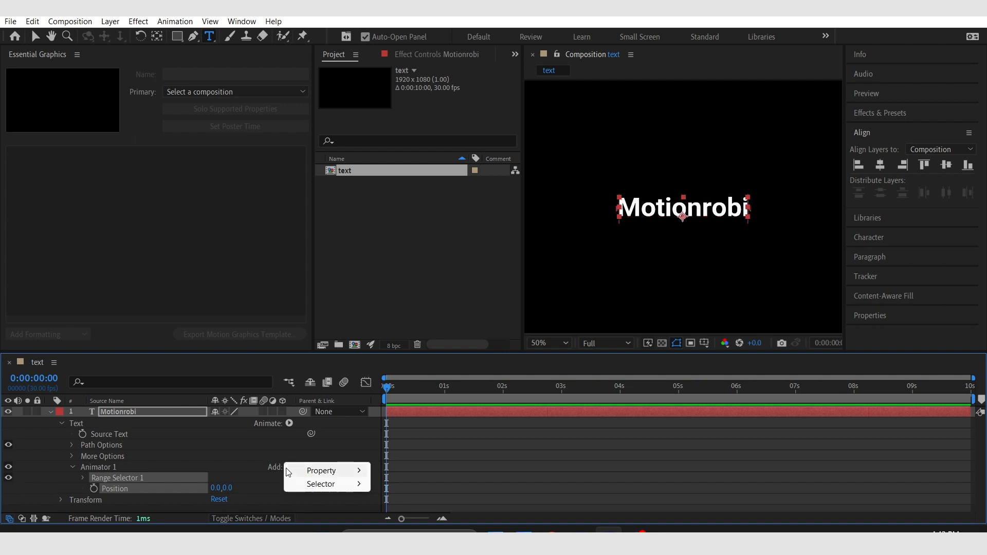
mouse_move(325, 473)
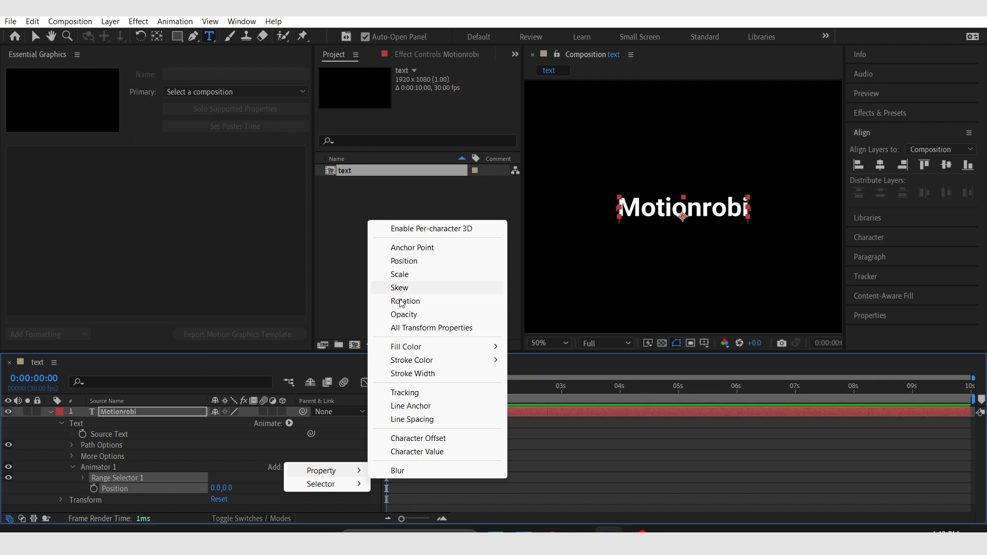
left_click(412, 316)
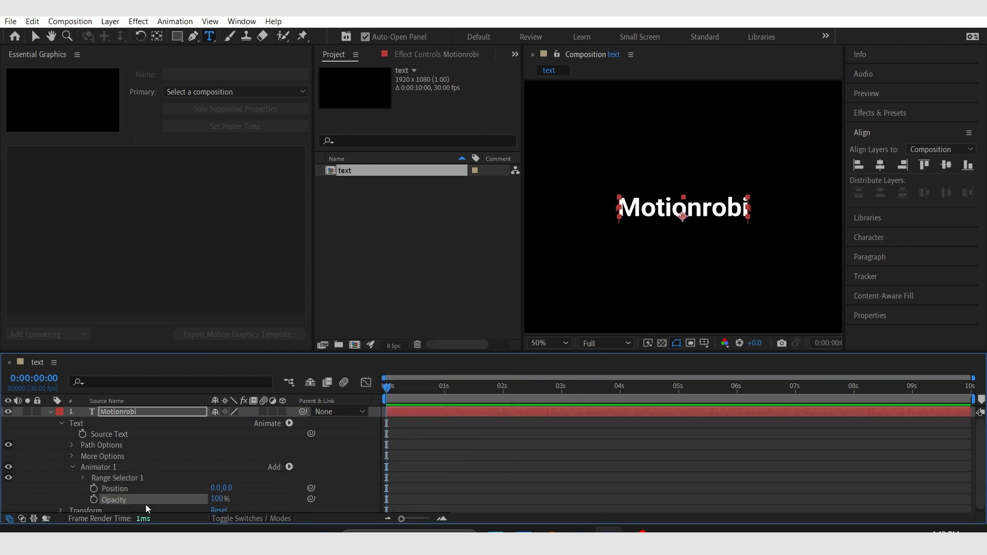
Step: Set the animator's vertical Position value to 100 and its Opacity to 0%
scroll(161, 466, "down", 1)
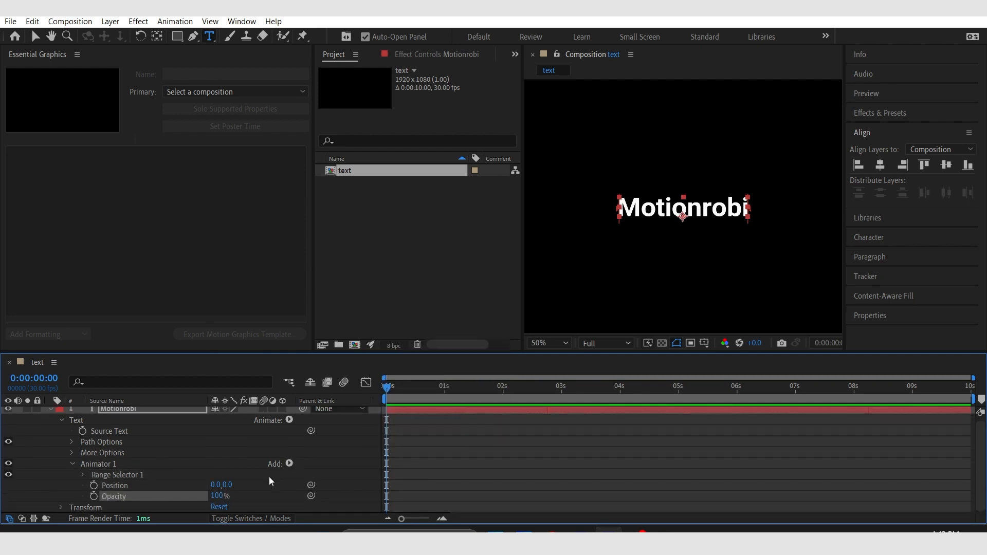
left_click(141, 488)
left_click(228, 485)
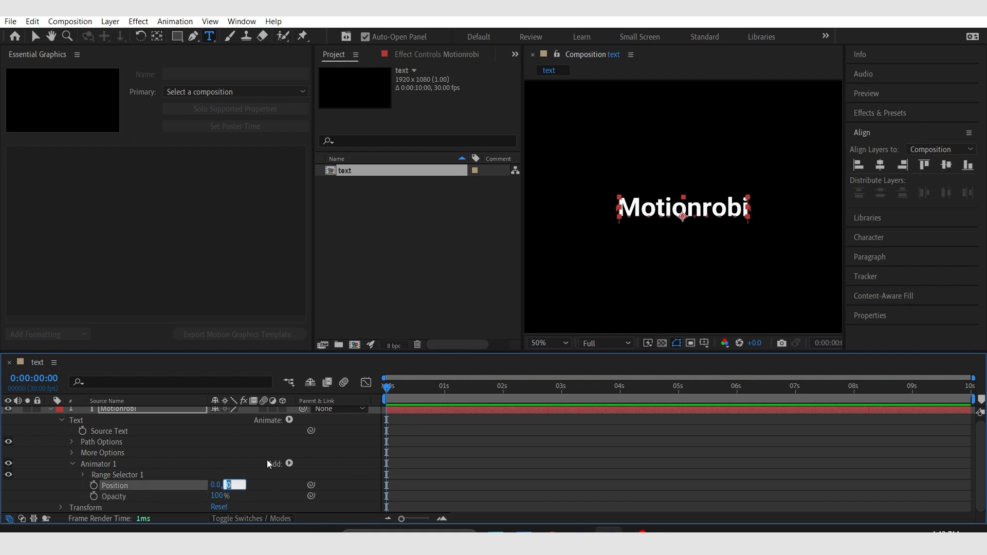
type("100")
key("Return")
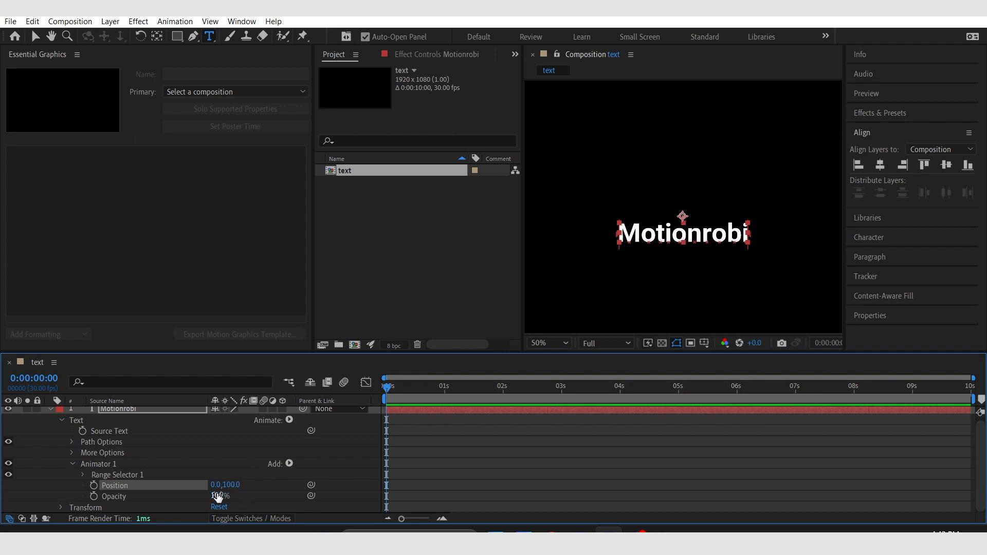
left_click(217, 496)
type("0")
key("Return")
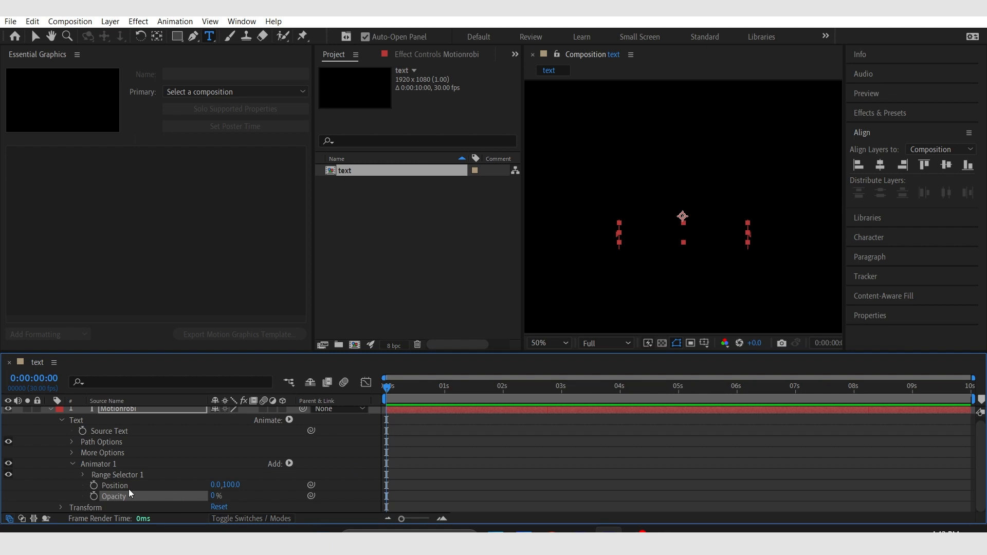
Step: Keyframe the range selector's Start value from 0% at 0 seconds to 100% at 2 seconds
left_click(81, 475)
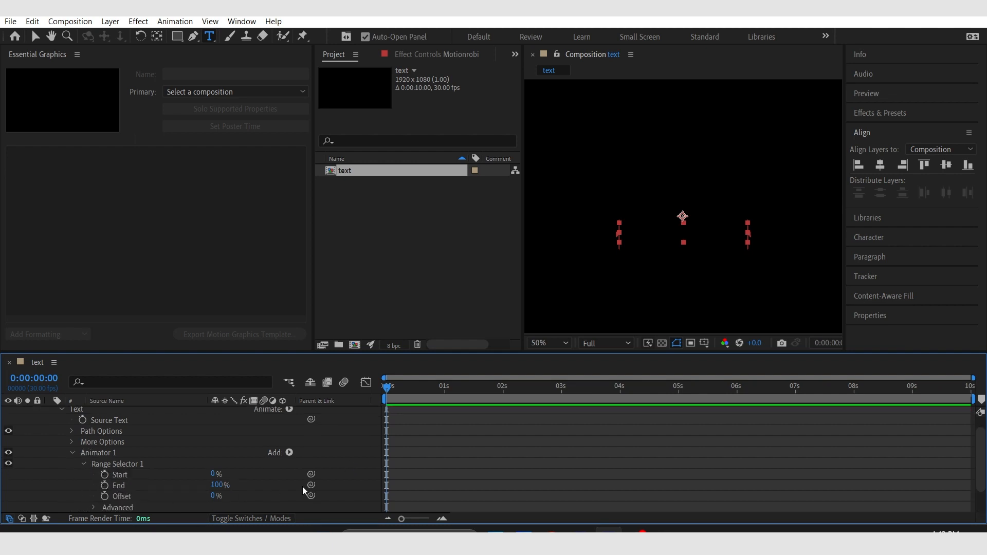
left_click(121, 475)
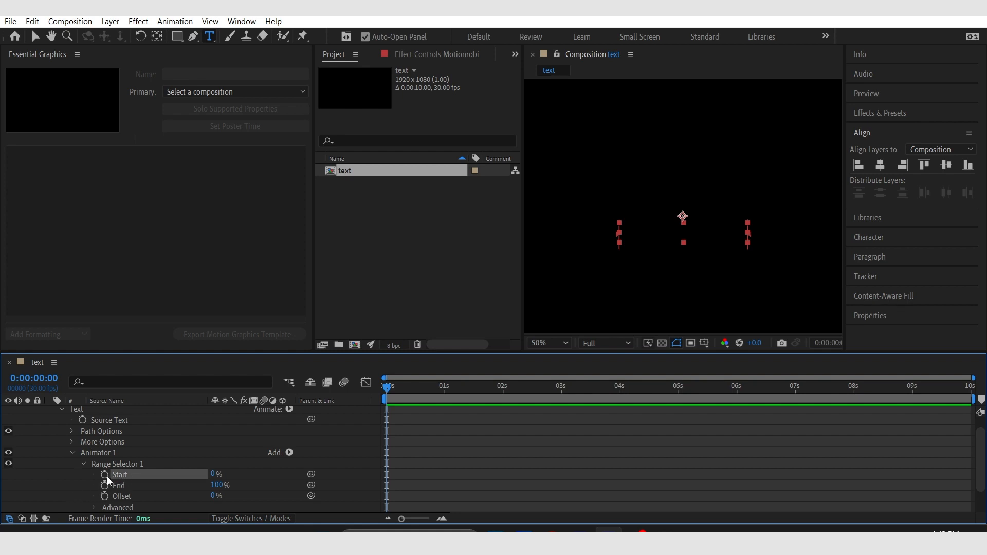
left_click(106, 476)
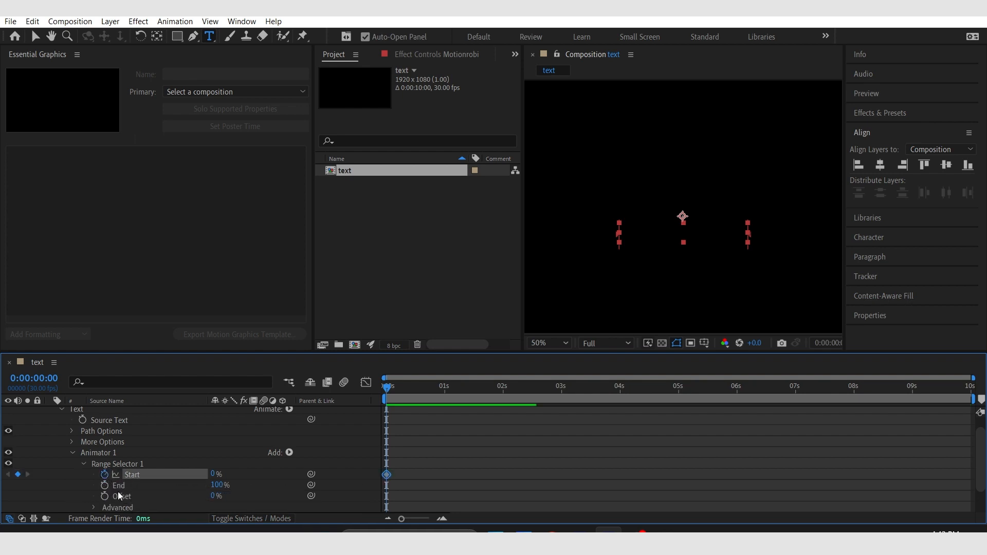
left_click(502, 387)
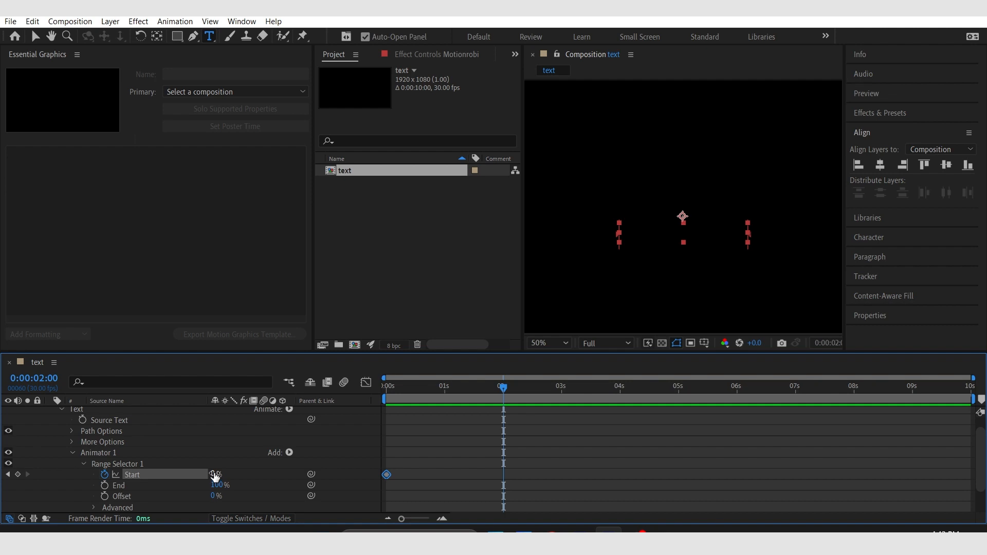
left_click_drag(215, 475, 297, 466)
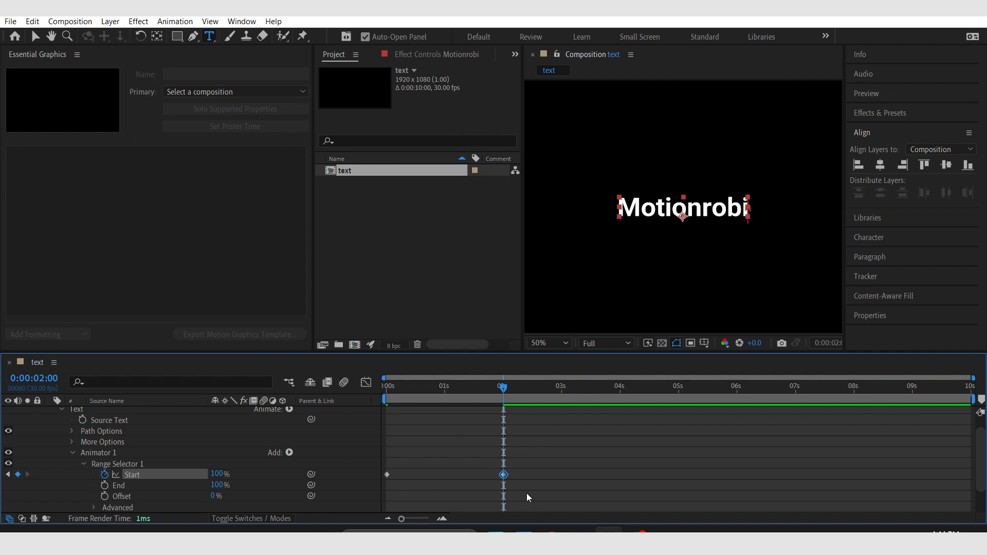
Step: Apply Easy Ease to both Start keyframes and preview the animation from the beginning
left_click_drag(521, 493, 380, 441)
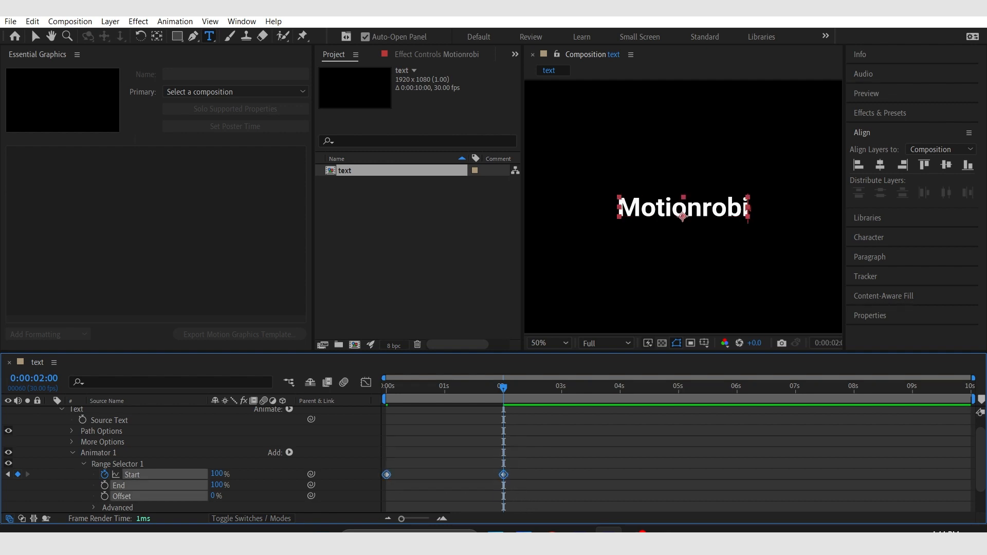
right_click(503, 474)
mouse_move(551, 466)
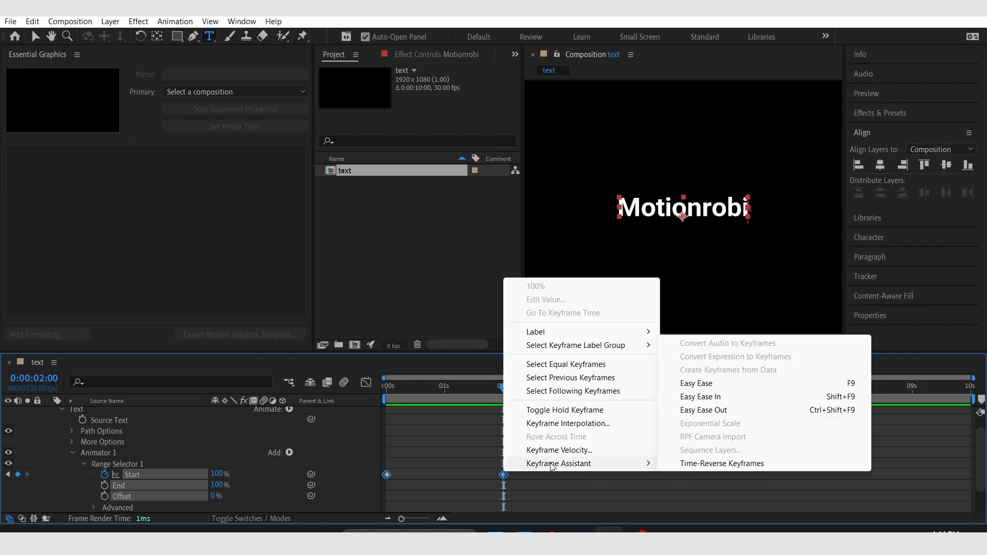
left_click(712, 384)
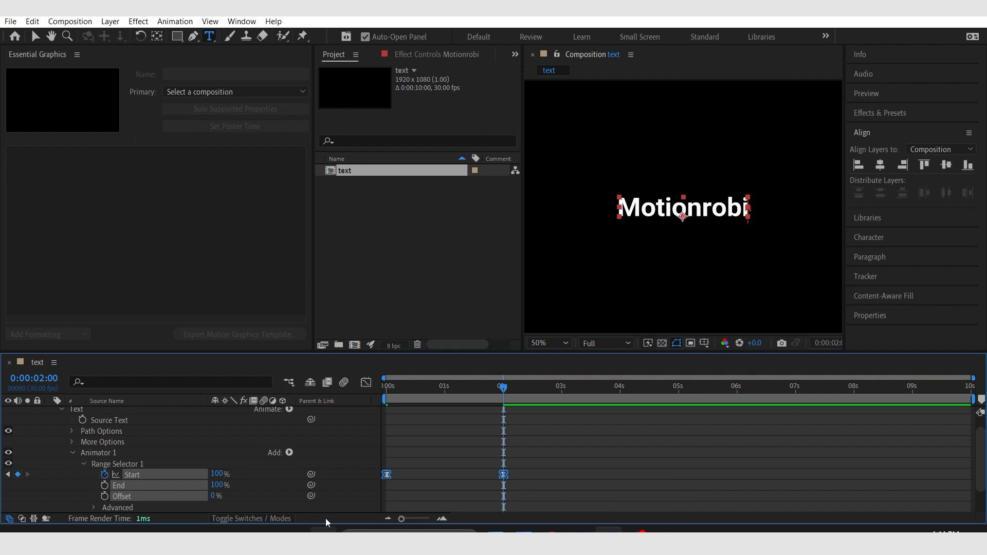
left_click_drag(514, 399, 356, 416)
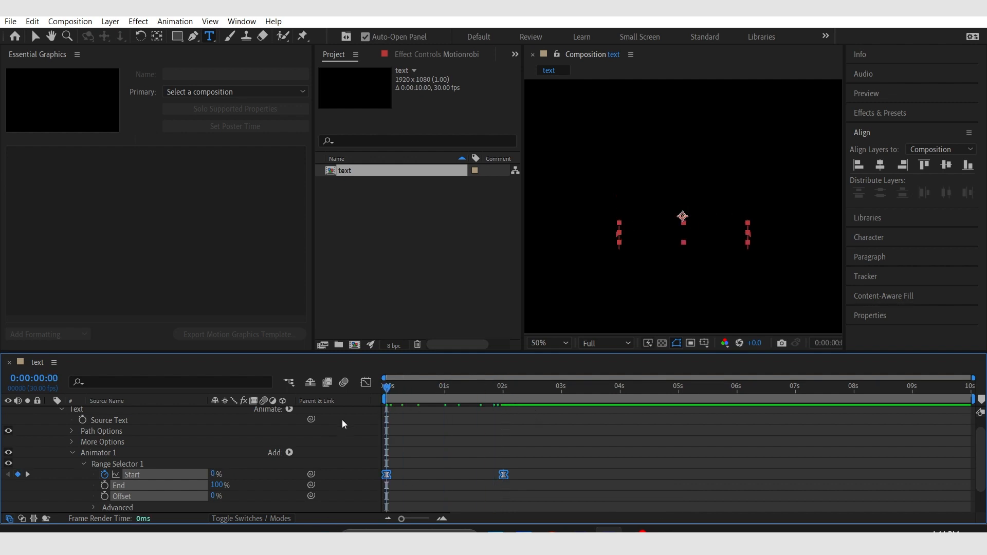
key("space")
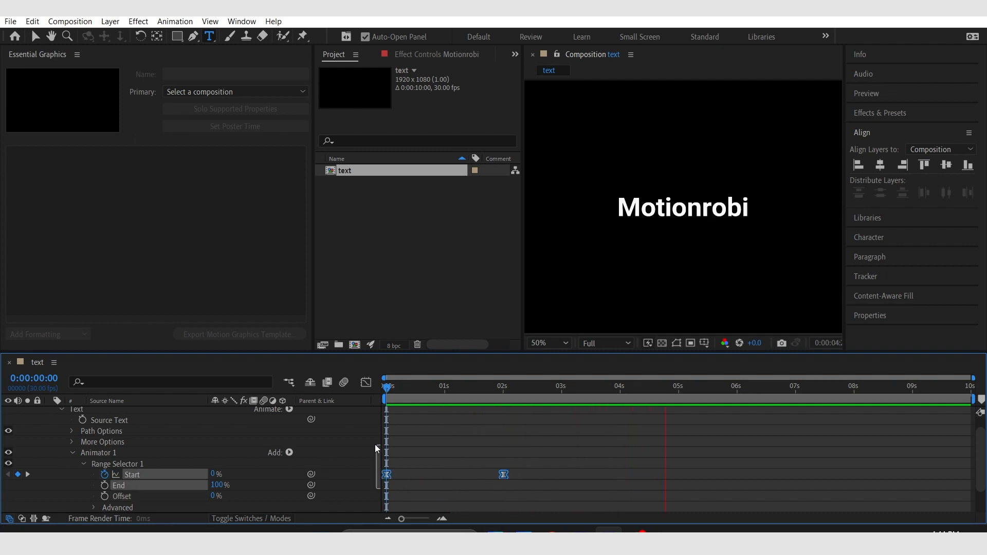
Step: Show the Start property's speed curve in the Graph Editor and raise the 2-second keyframe's incoming influence to 100% at zero speed
left_click(366, 382)
left_click_drag(453, 450, 516, 492)
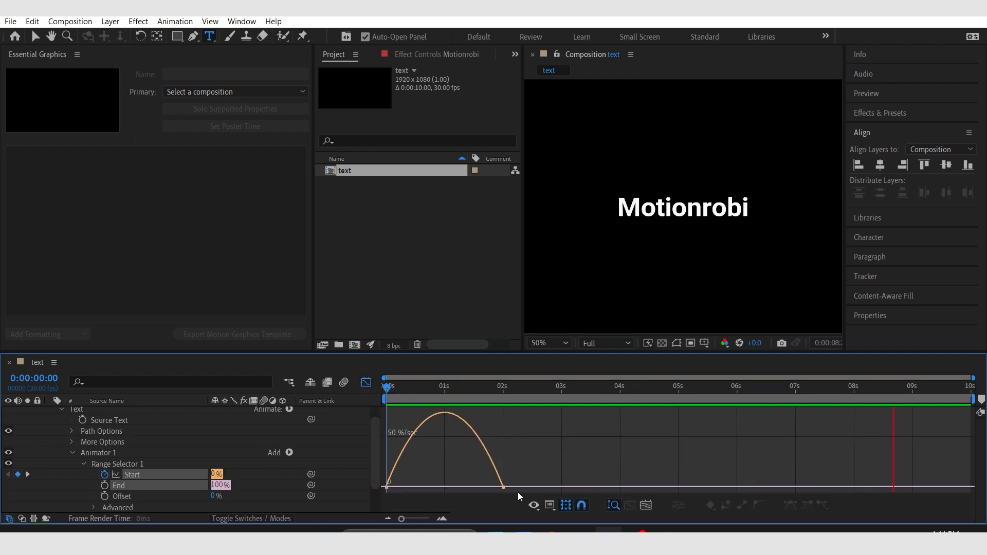
left_click_drag(474, 461, 519, 490)
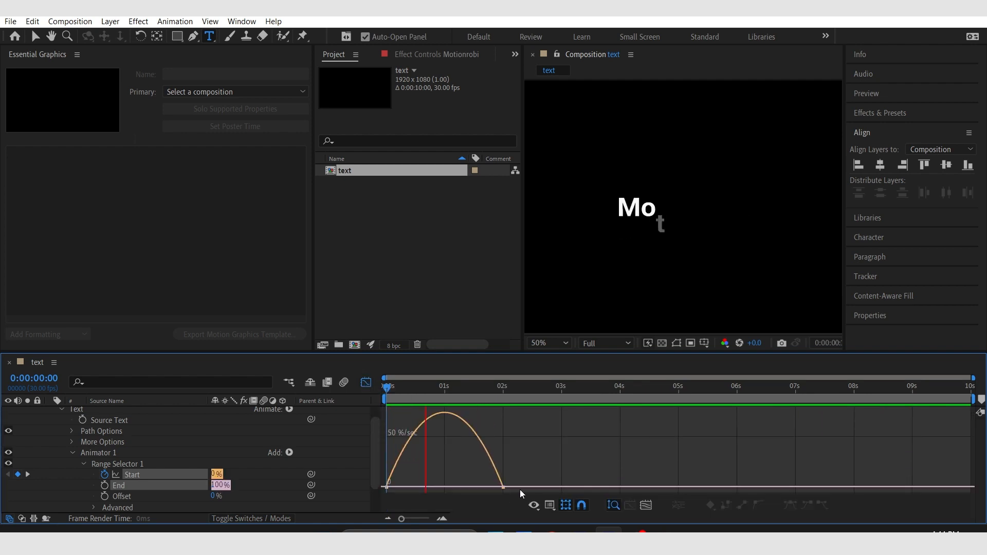
key("space")
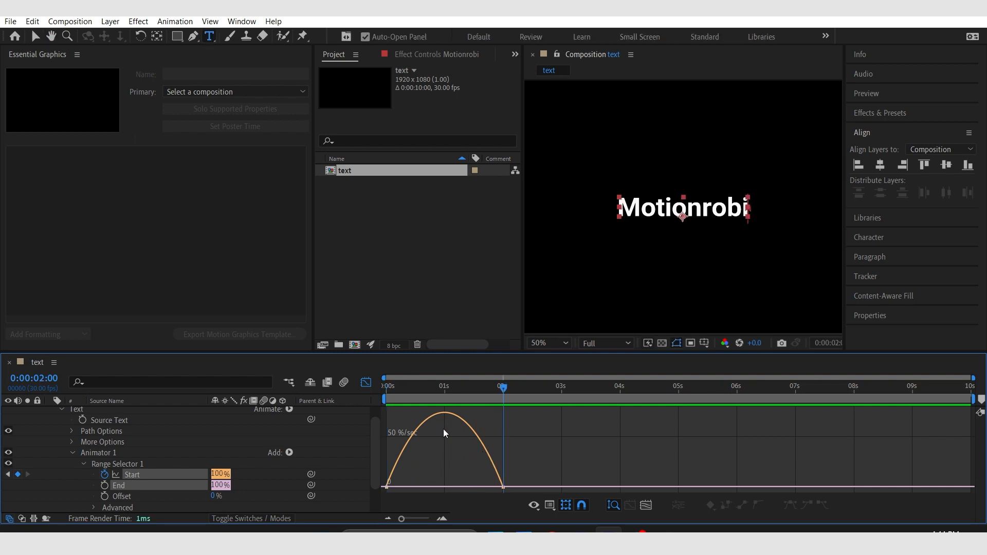
left_click_drag(453, 441, 433, 487)
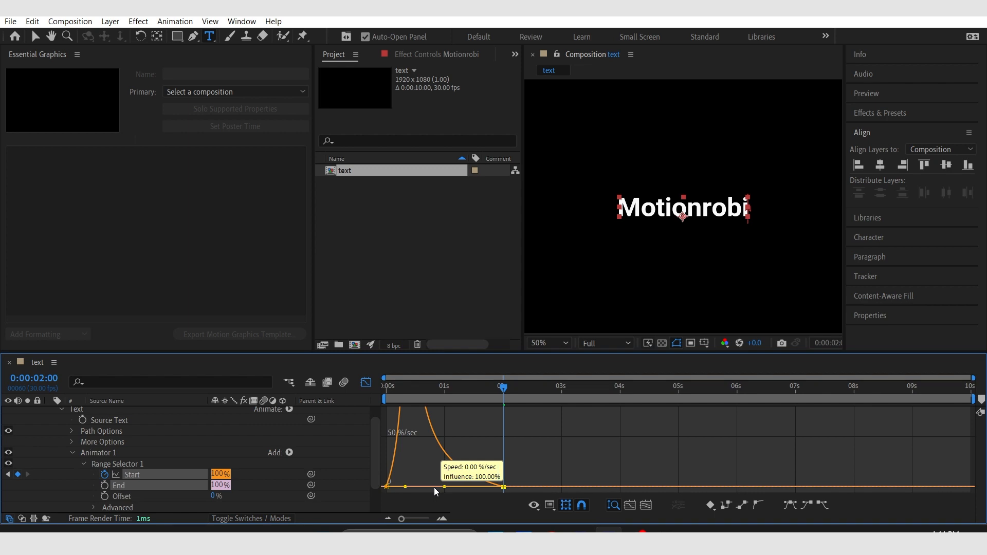
Step: Leave the Graph Editor, preview the text reveal from the beginning, and return the playhead to 0 seconds
left_click(365, 383)
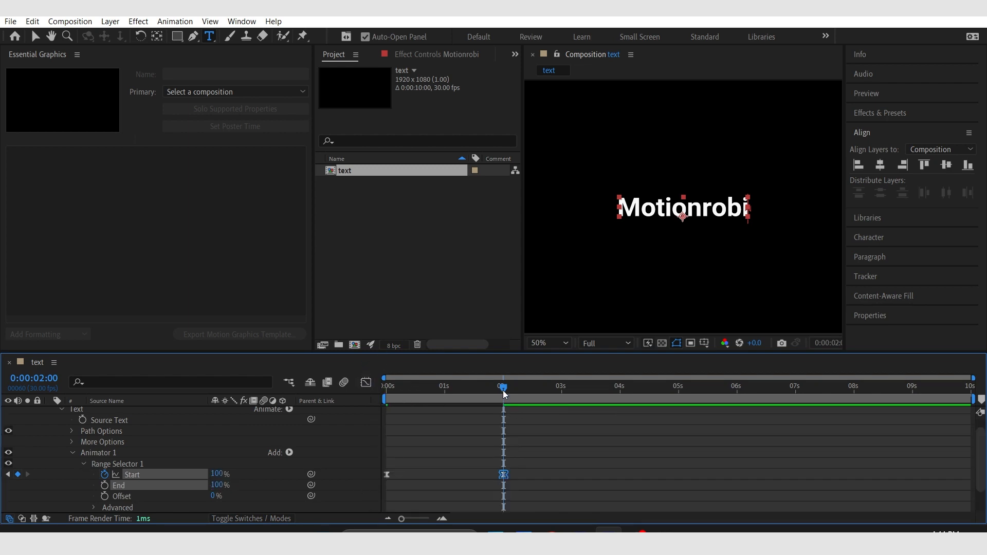
key("Home")
key("space")
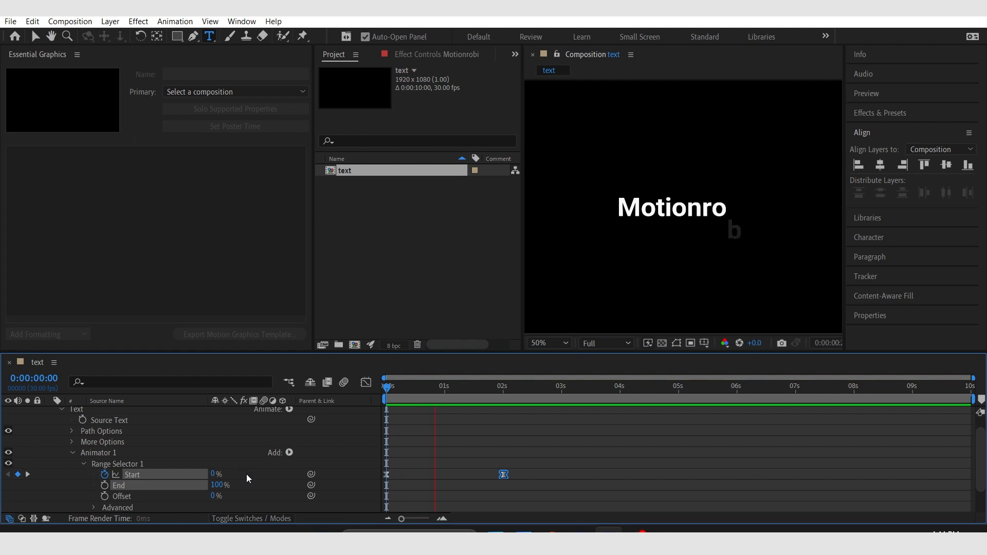
left_click(72, 452)
left_click(395, 390)
left_click_drag(395, 393, 346, 398)
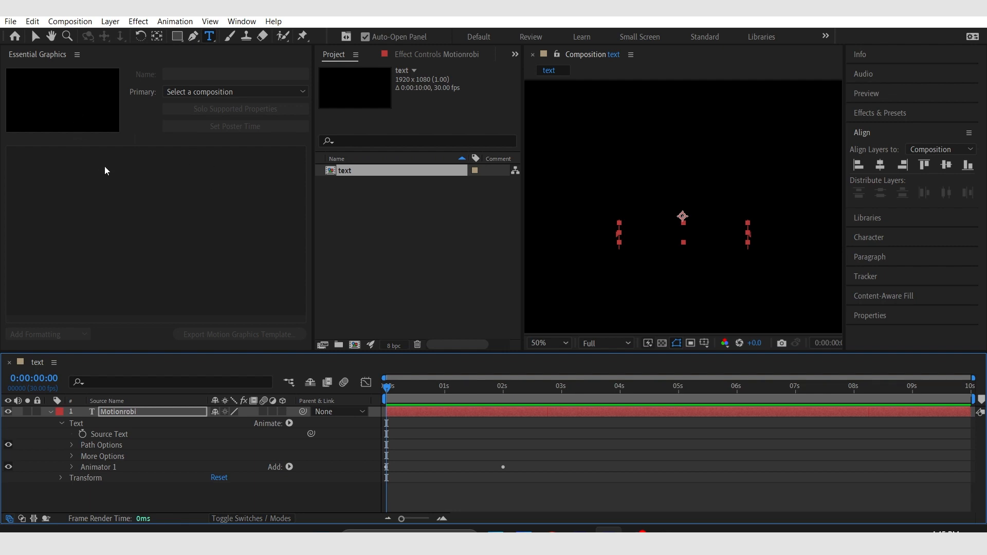
Step: Set the text composition as the Essential Graphics primary and name the template "for lower third"
left_click(215, 93)
left_click(196, 121)
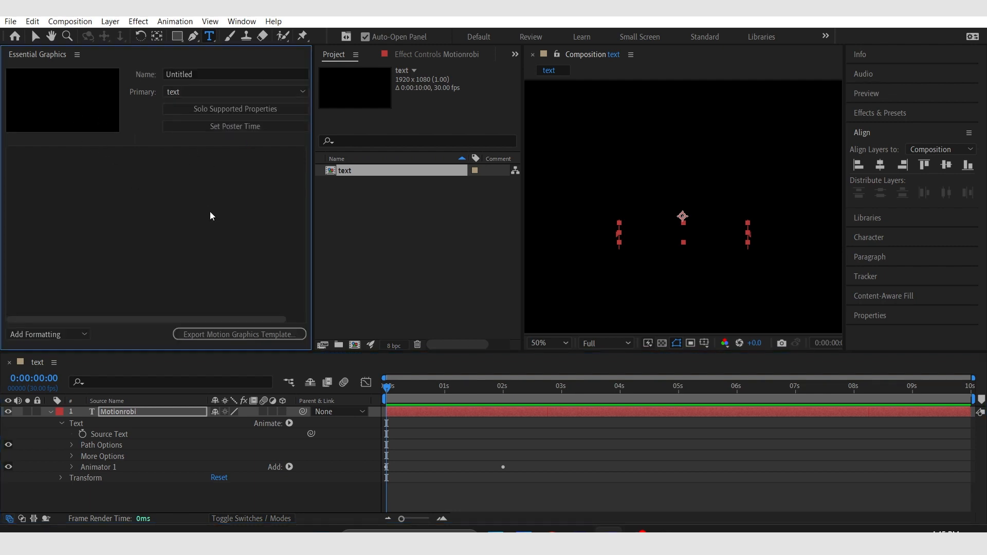
left_click(196, 73)
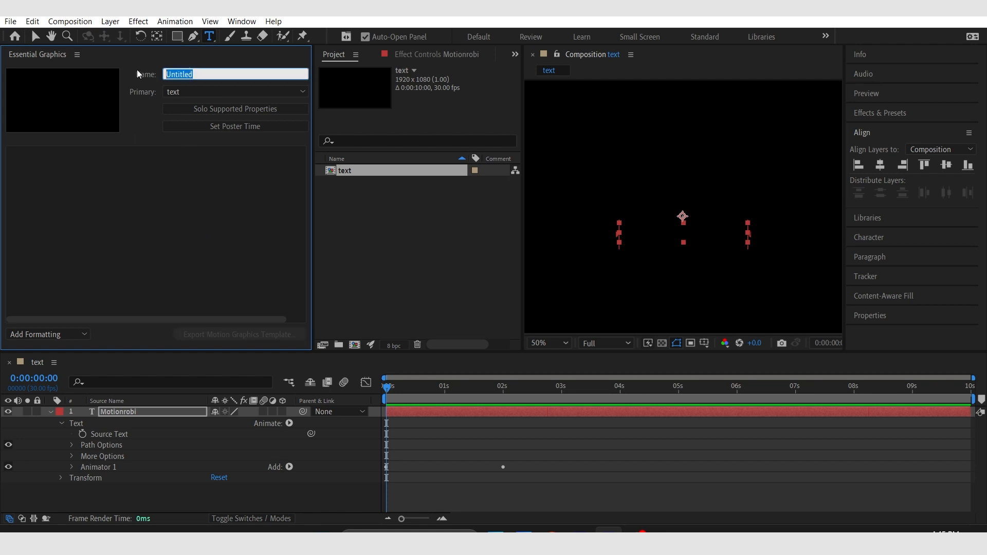
type("for lower third")
key("Return")
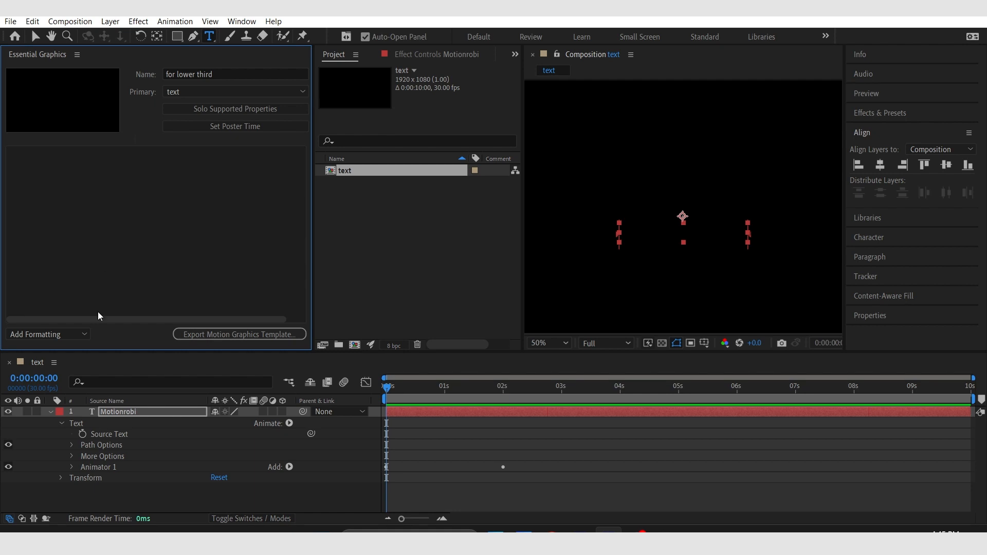
Step: Apply the Fill effect to the Motionrobi text layer
left_click(51, 411)
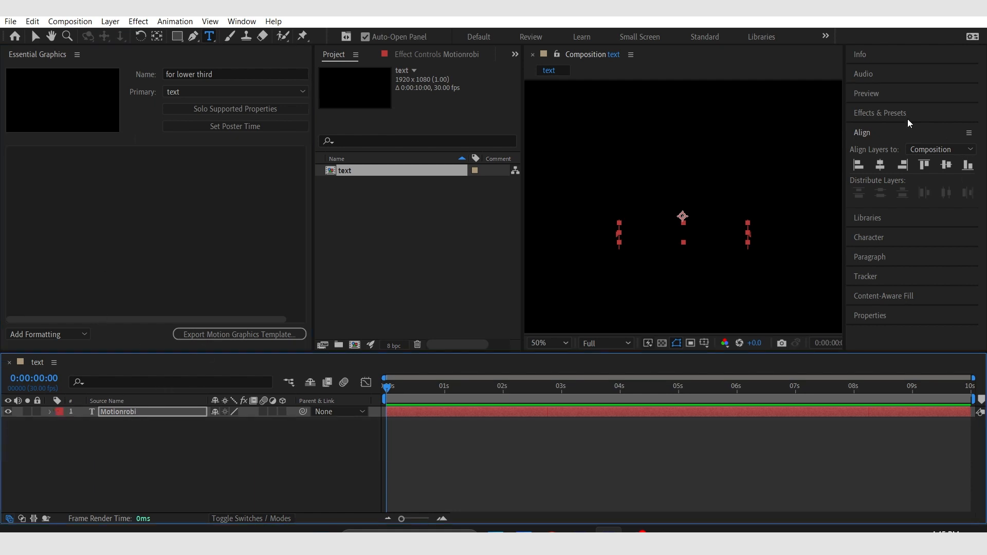
left_click(150, 411)
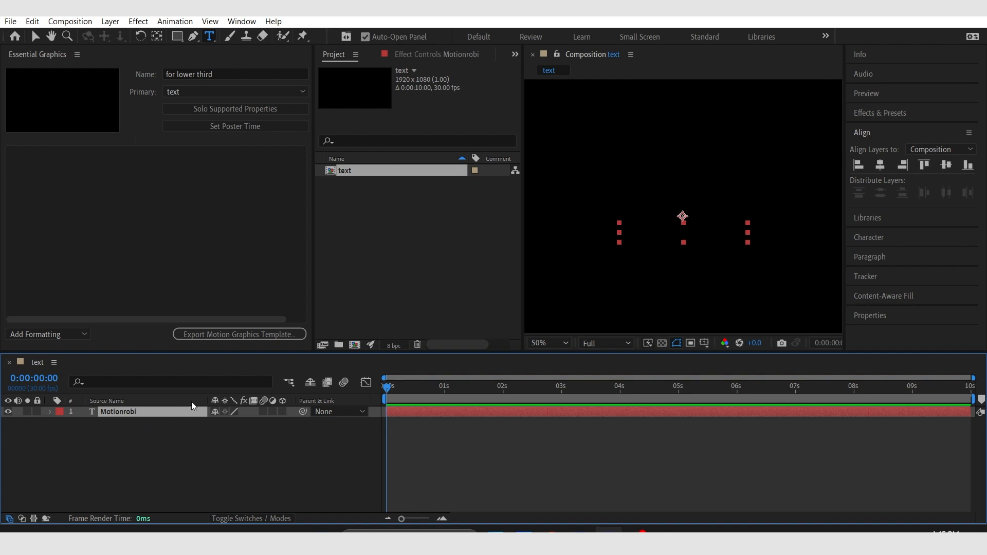
key("ctrl+space")
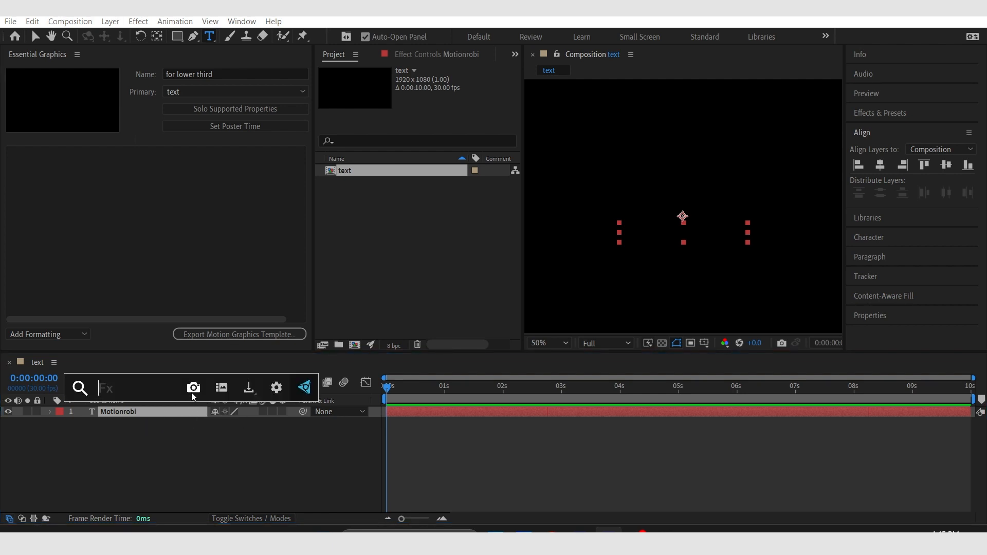
type("fi")
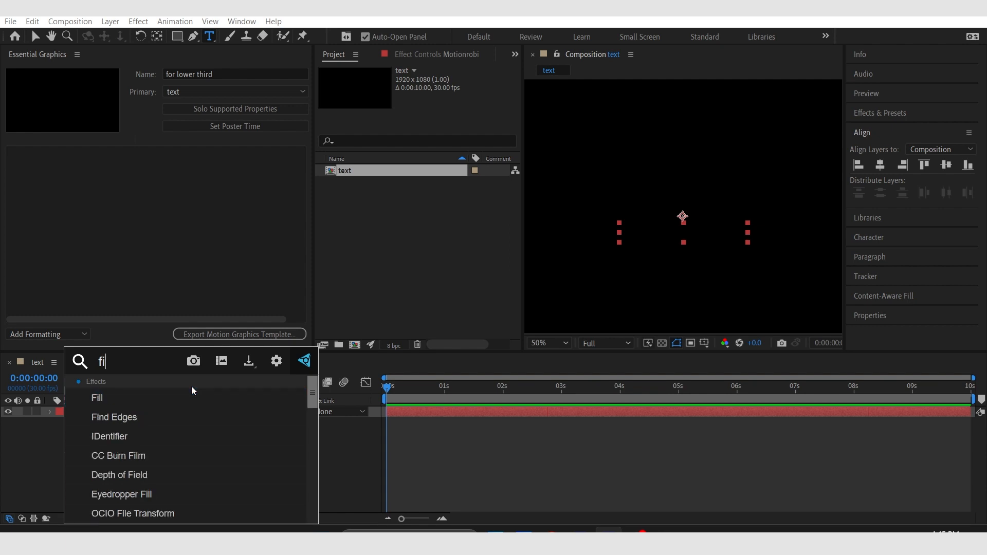
left_click(191, 399)
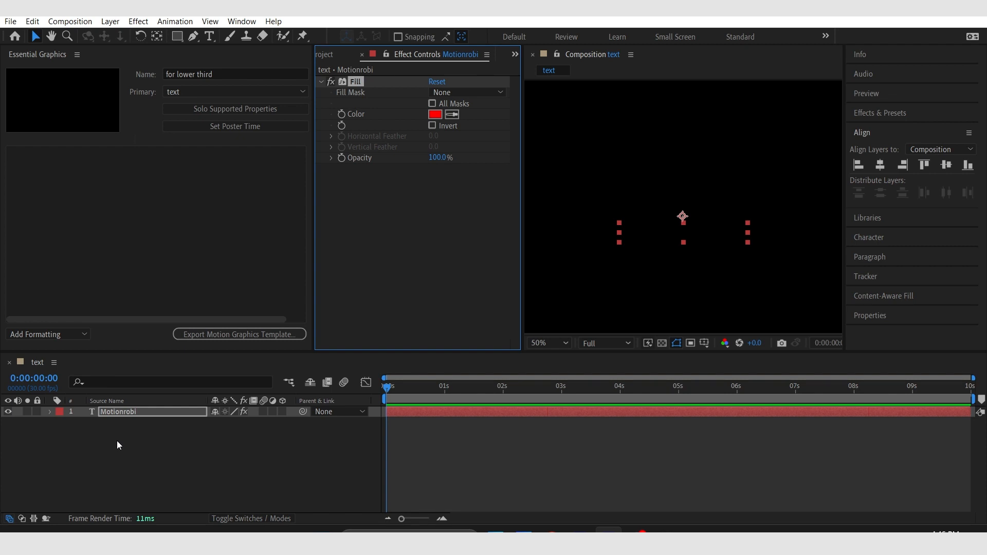
Step: Add the Fill effect's Color property to the Essential Graphics template
left_click(50, 412)
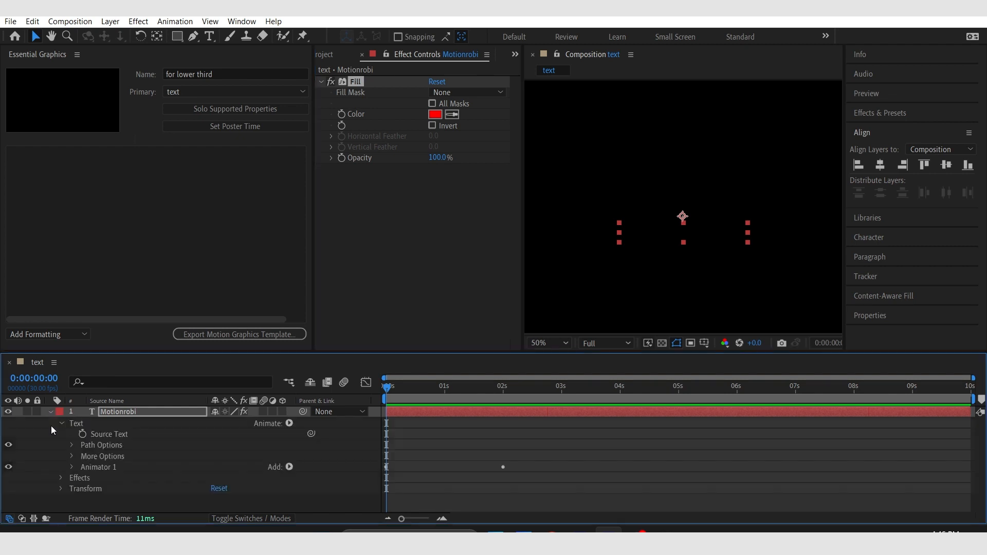
left_click(62, 478)
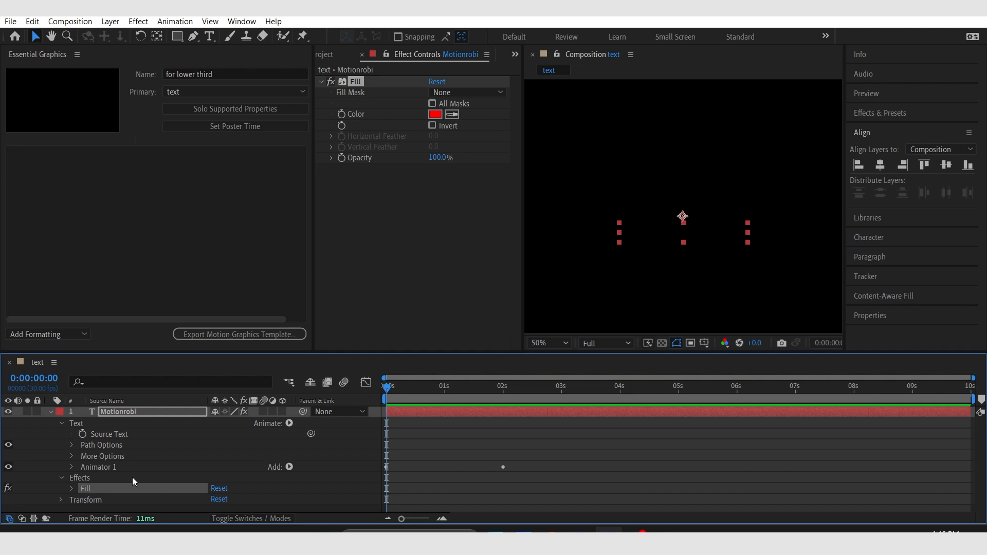
left_click(72, 488)
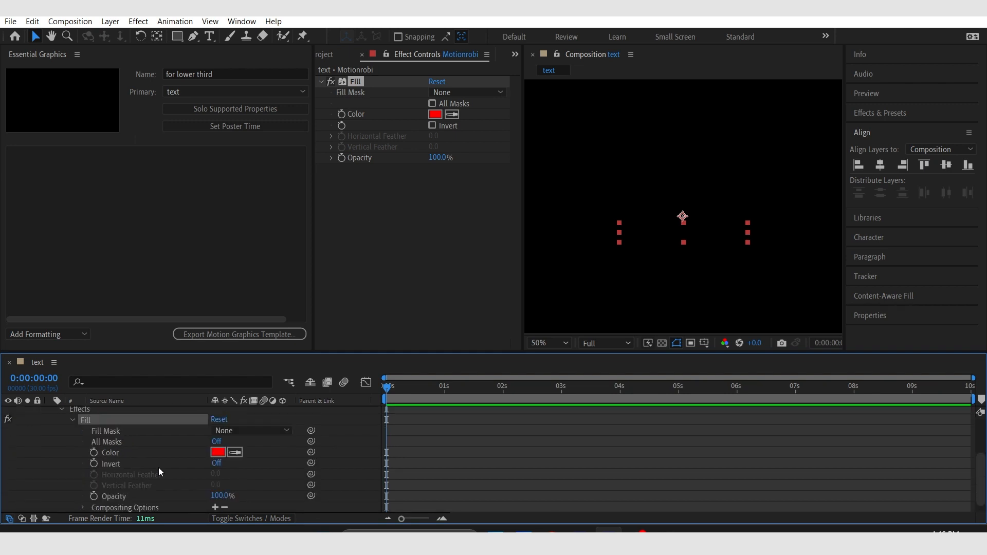
left_click(112, 451)
right_click(115, 449)
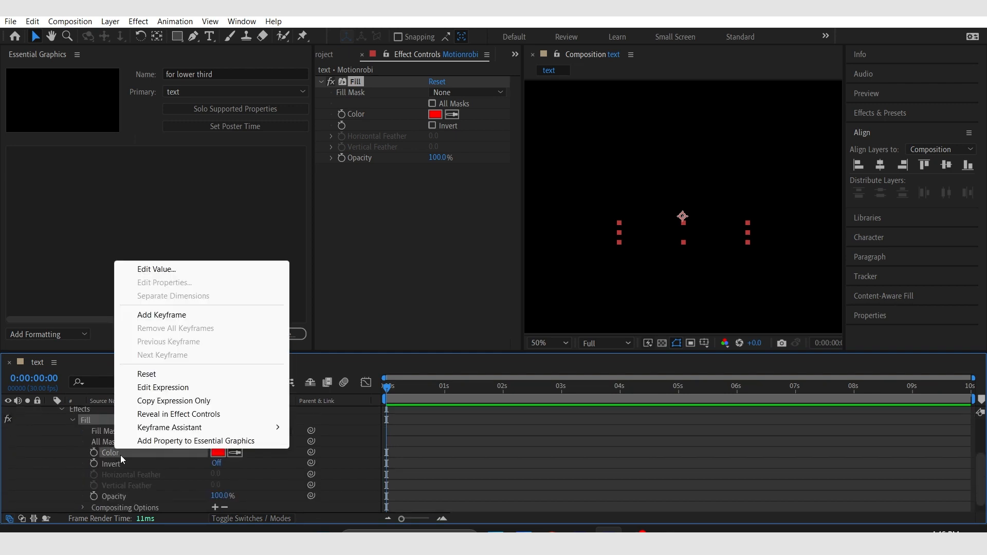
left_click(229, 441)
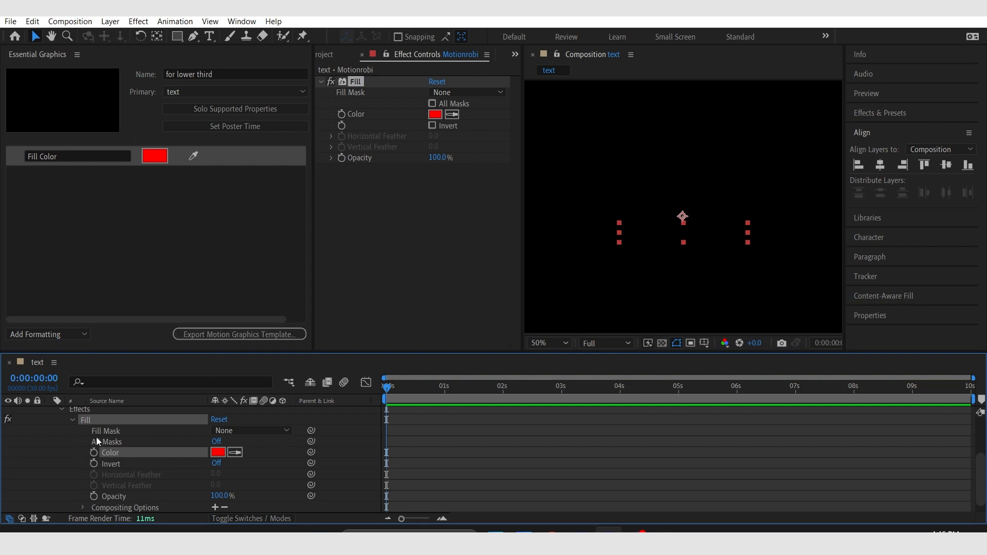
Step: Add the Motionrobi layer's Scale property to the Essential Graphics template
scroll(125, 431, "up", 3)
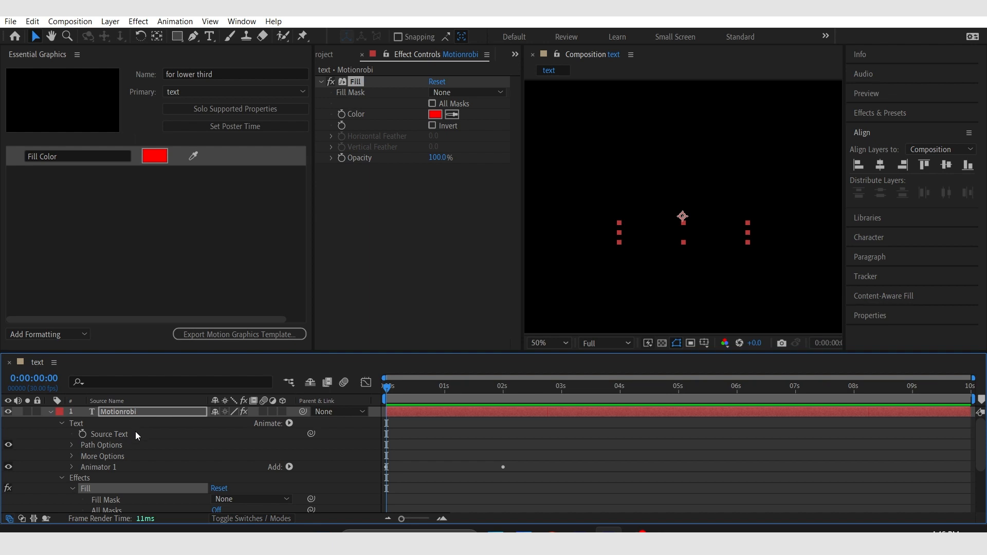
key("s")
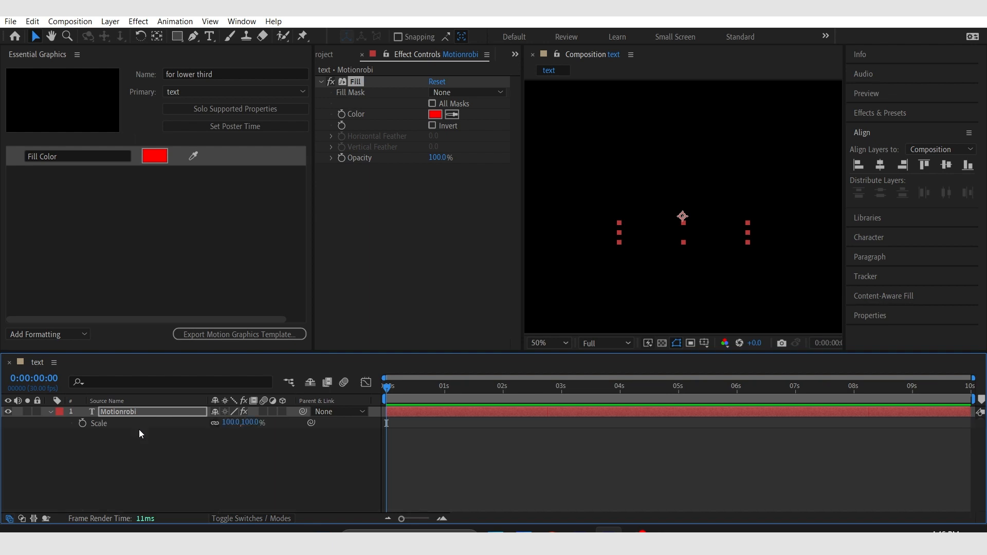
left_click(128, 424)
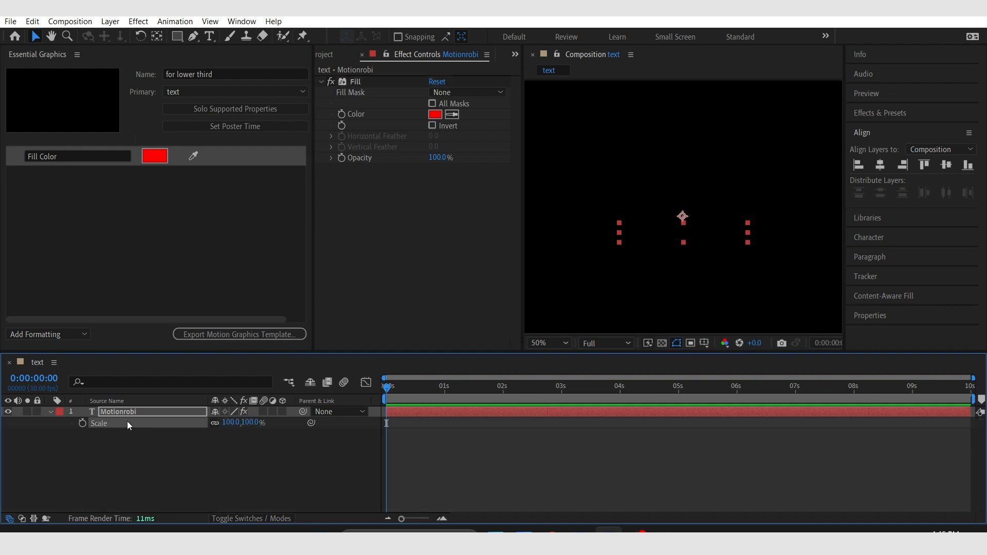
right_click(128, 422)
left_click(184, 412)
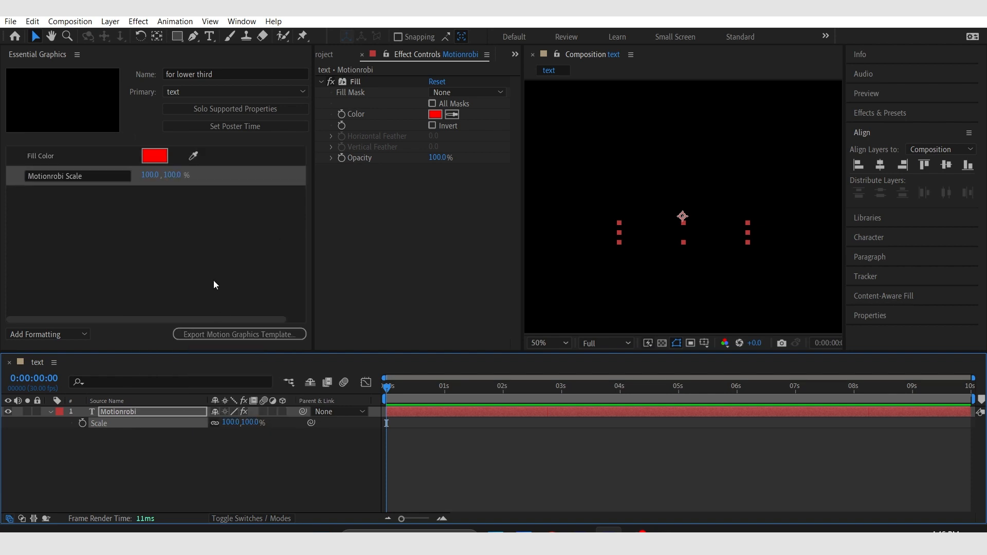
Step: Add the Motionrobi layer's Position property to the Essential Graphics template
key("p")
left_click(122, 423)
right_click(121, 423)
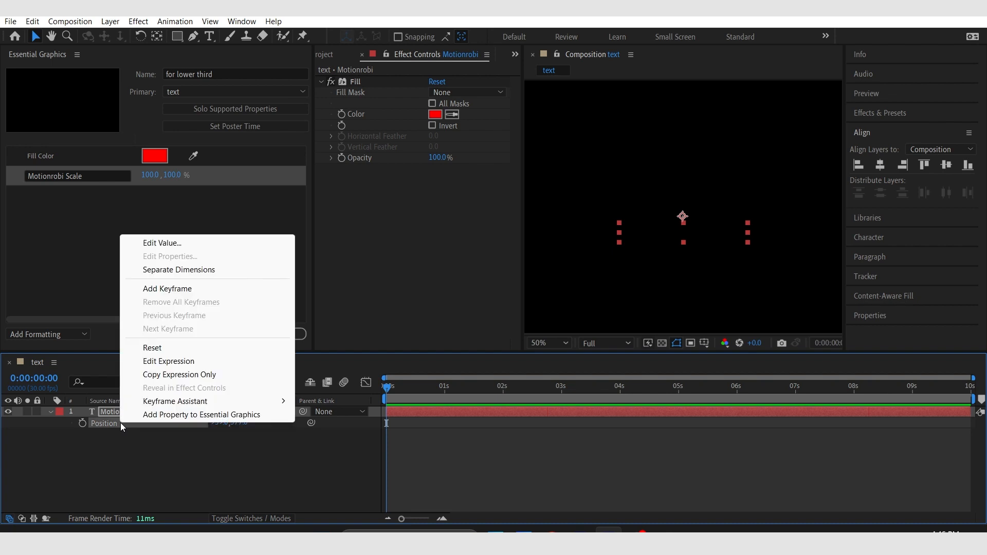
left_click(174, 415)
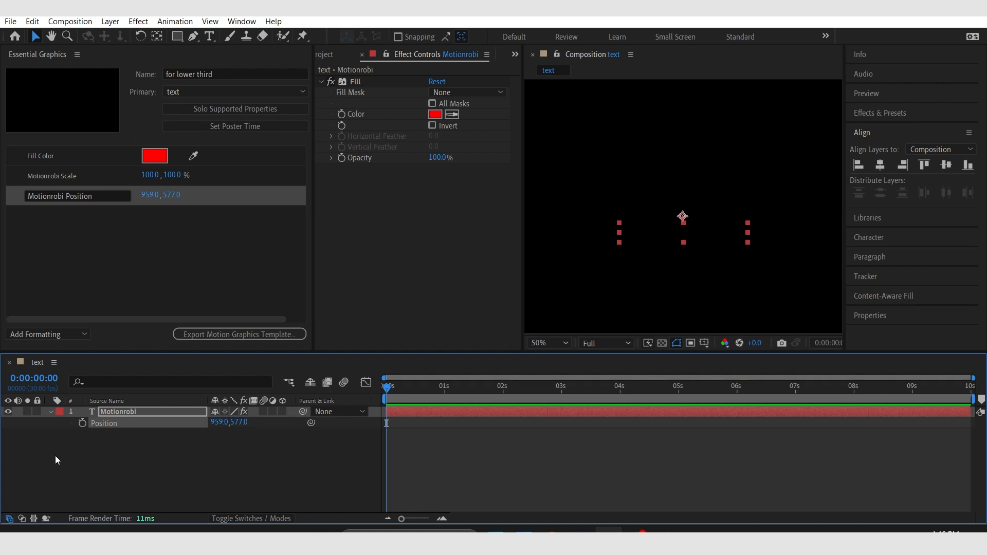
Step: Add the Motionrobi layer's Opacity property to the Essential Graphics template
key("t")
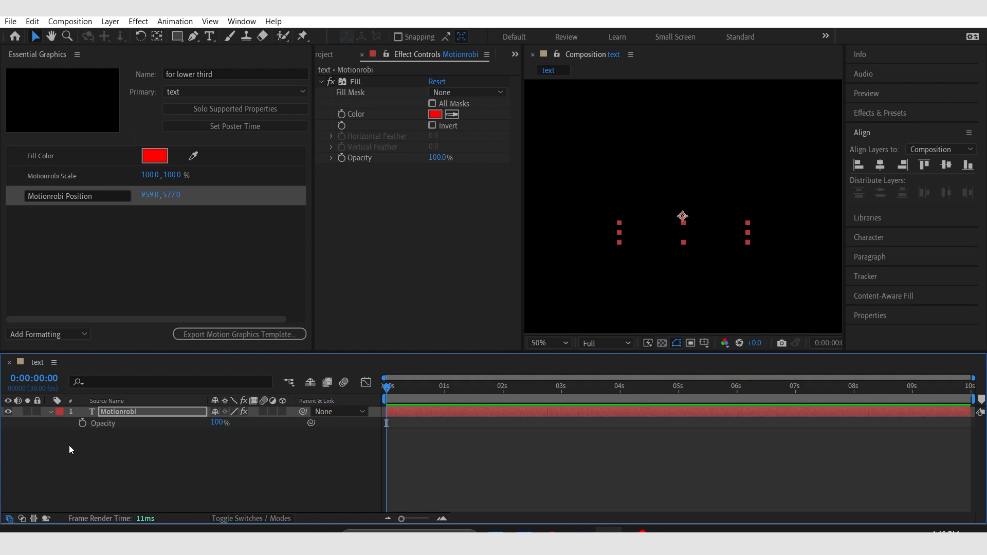
right_click(118, 423)
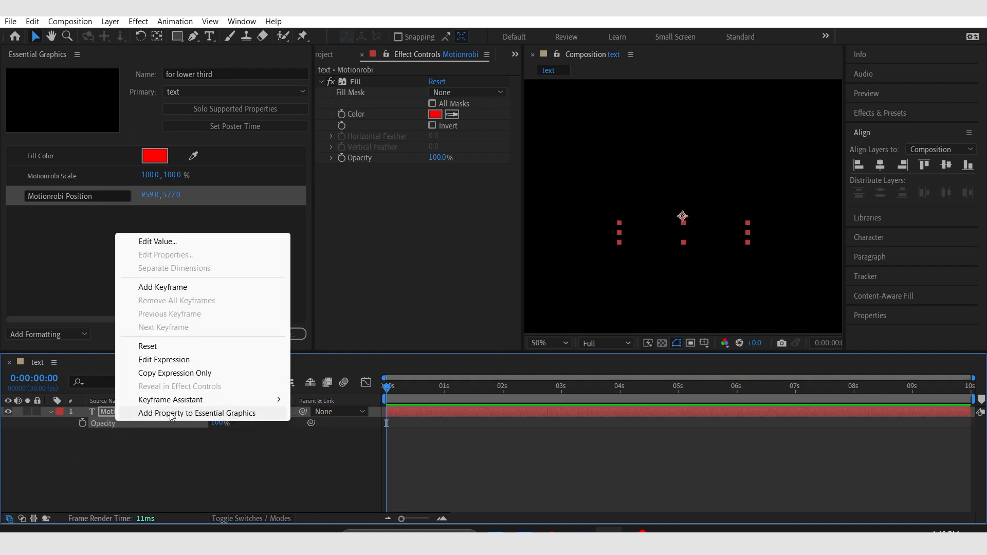
left_click(199, 416)
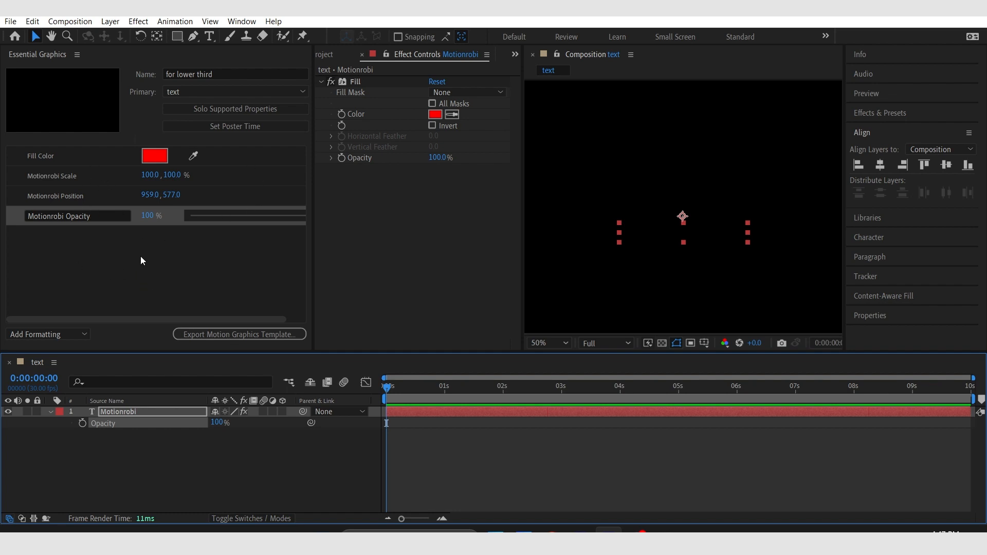
left_click(149, 266)
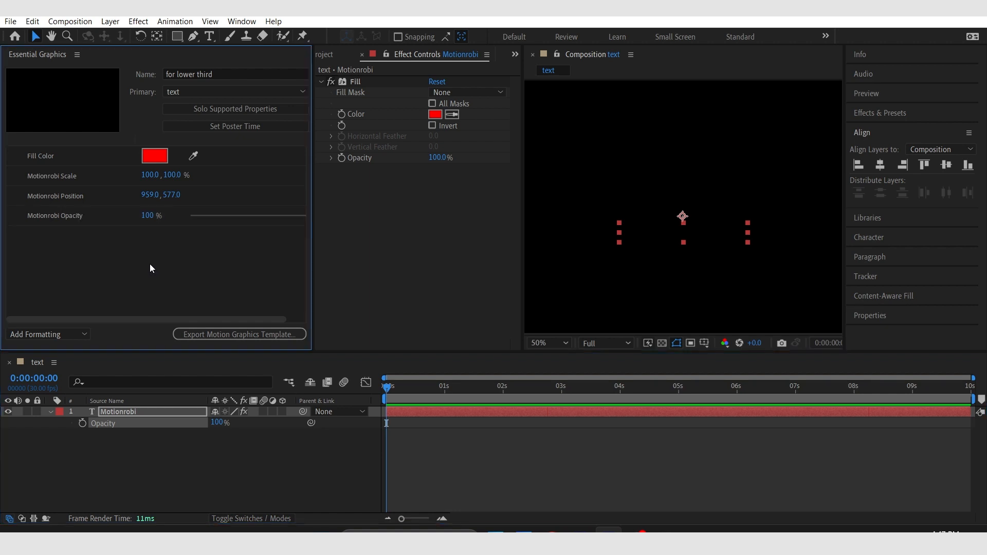
Step: Start the Motion Graphics template export and save the project as "text" in the "useles file" folder on drive D
left_click(224, 334)
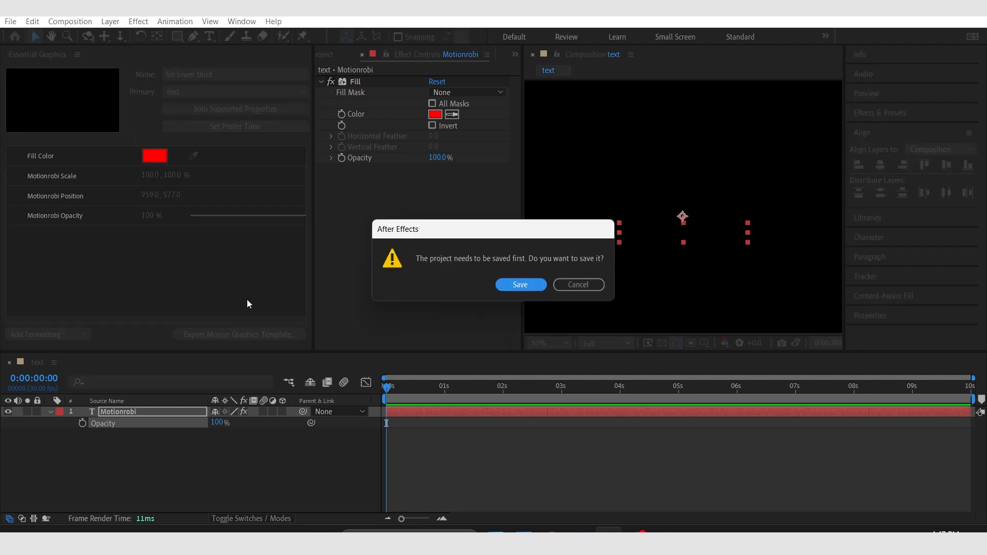
left_click(520, 284)
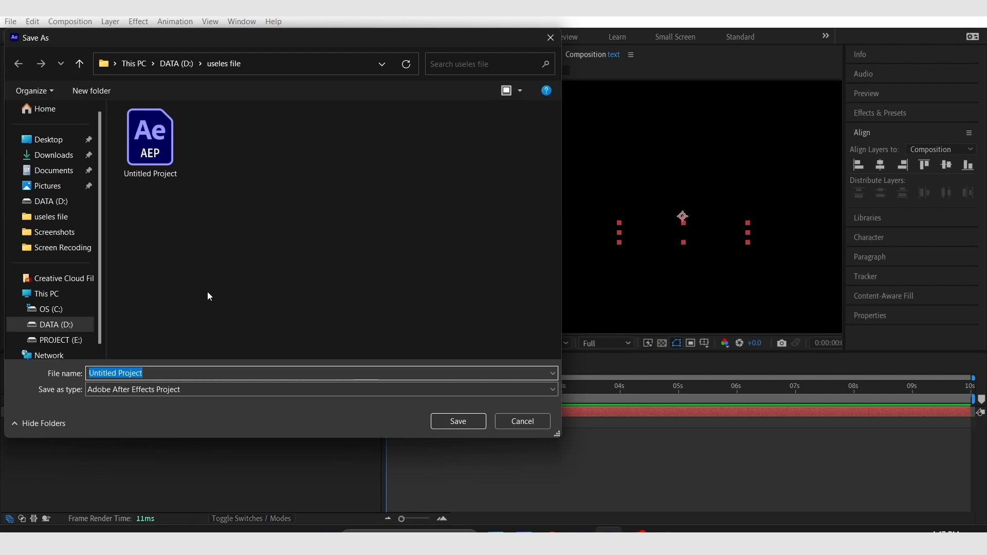
type("text")
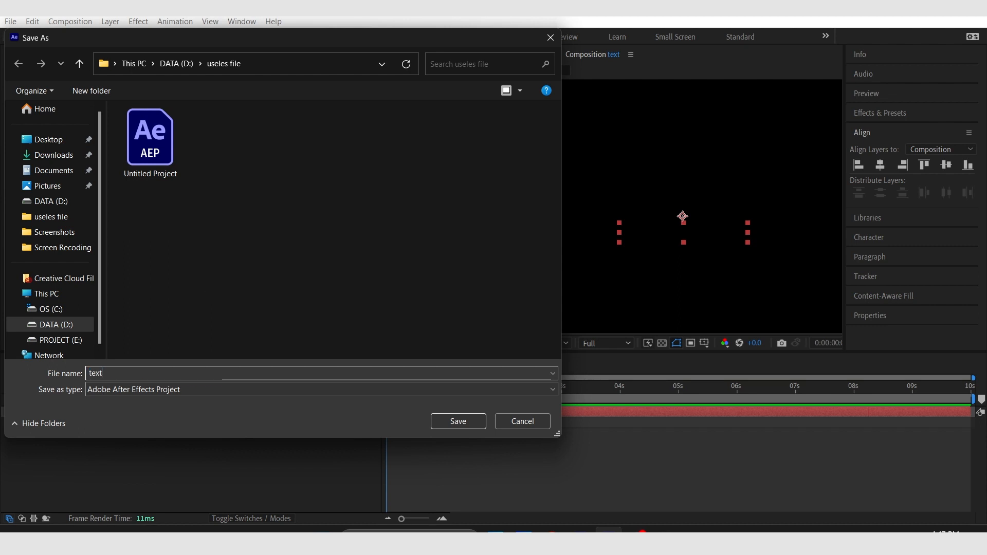
left_click(445, 424)
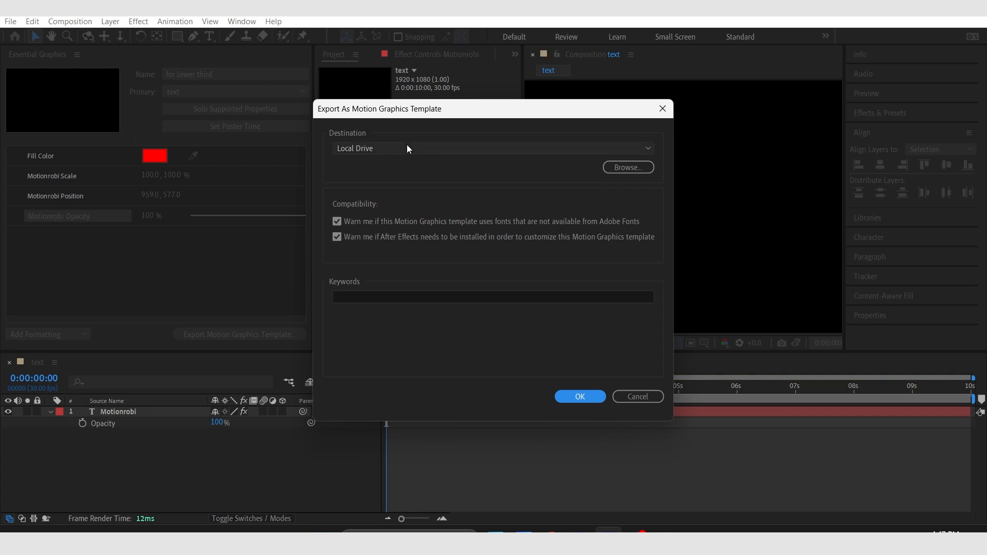
Step: Export the Motion Graphics template to the root of drive D as "for lower third", accepting the Cinema 4D renderer limitation
left_click(628, 167)
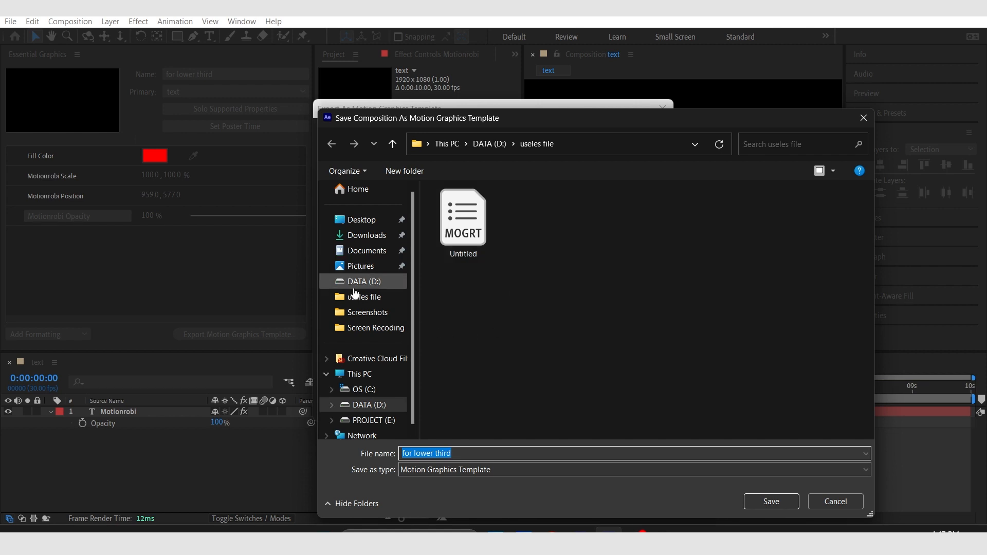
scroll(360, 372, "down", 1)
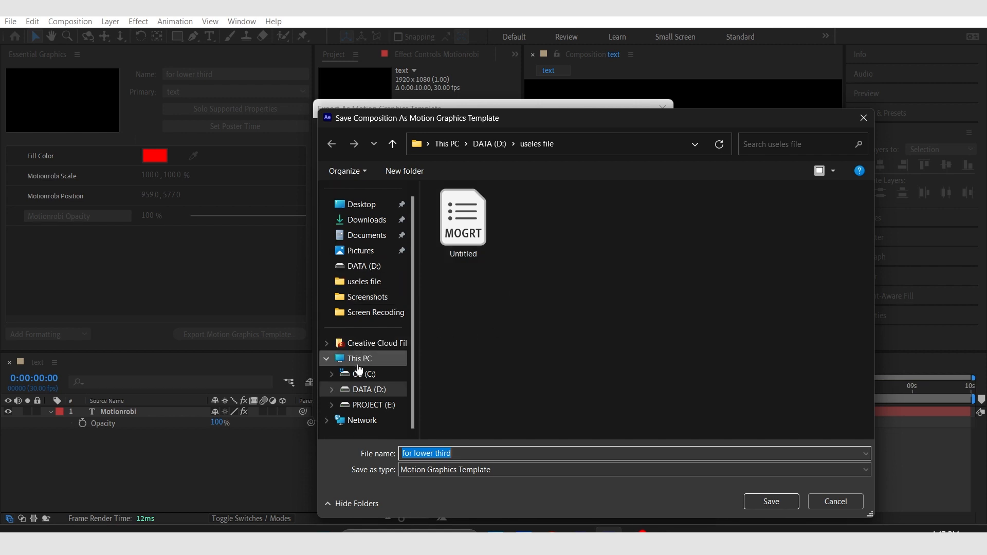
left_click(378, 392)
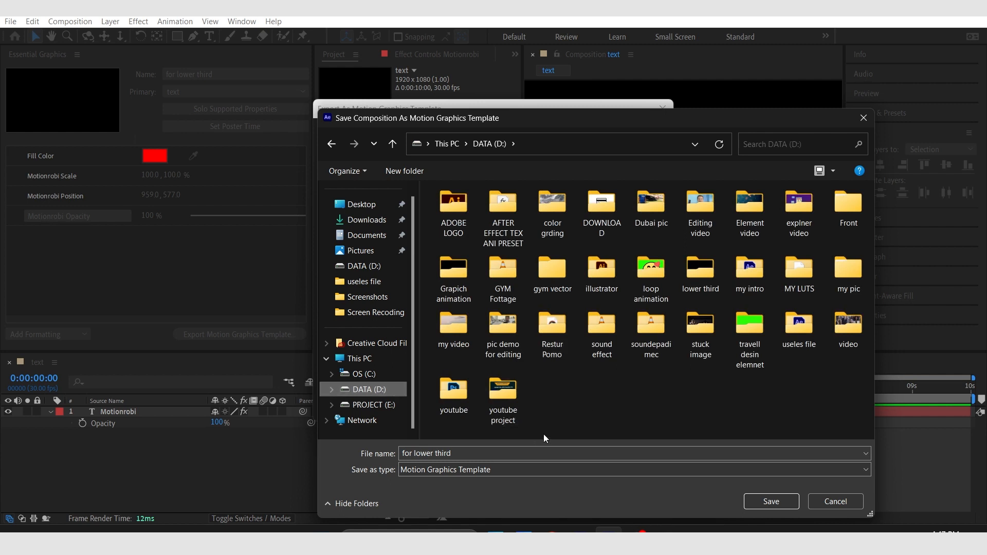
left_click(763, 502)
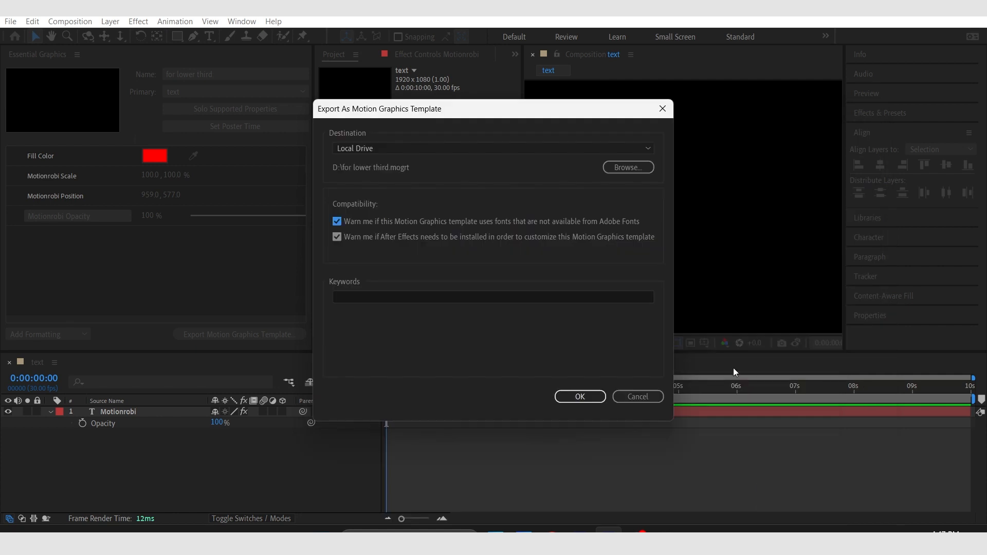
left_click(591, 397)
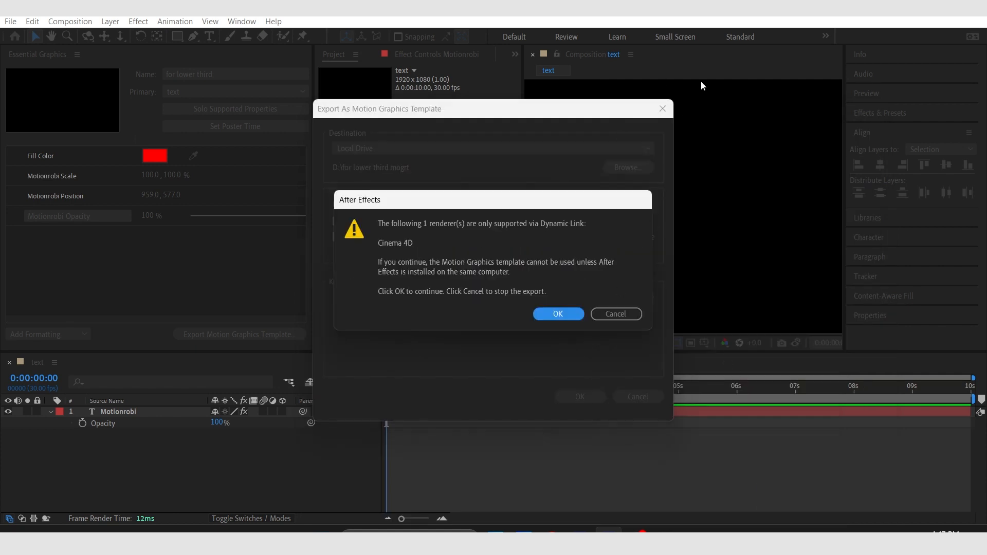
left_click(554, 313)
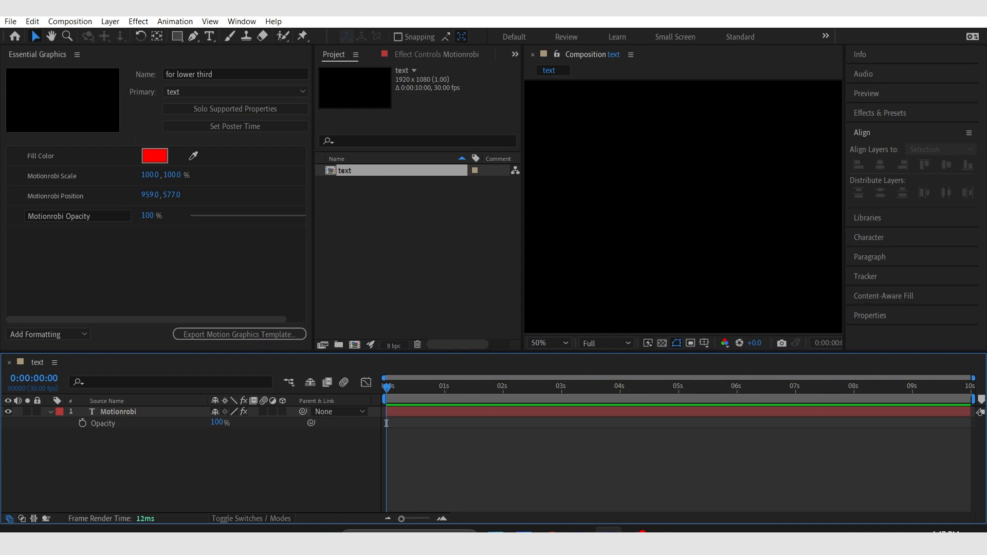
Step: Switch to Premiere Pro and create a new project named "lower third"
left_click(913, 9)
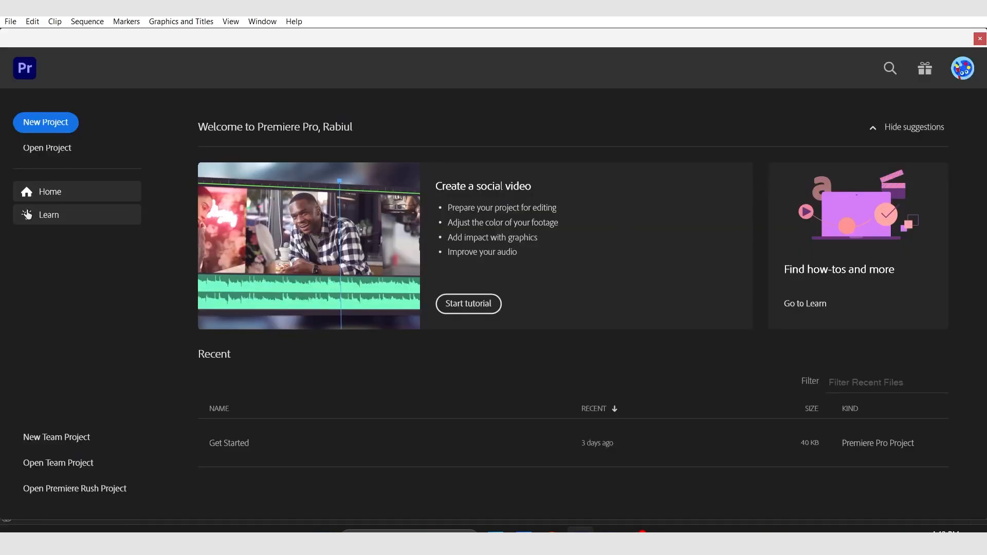
left_click(34, 126)
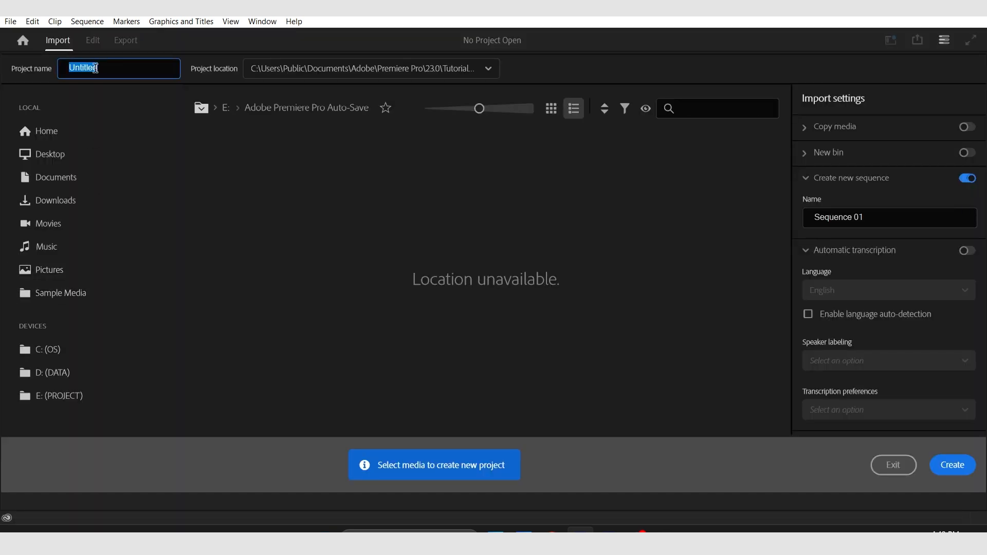
type("lower third")
left_click(956, 466)
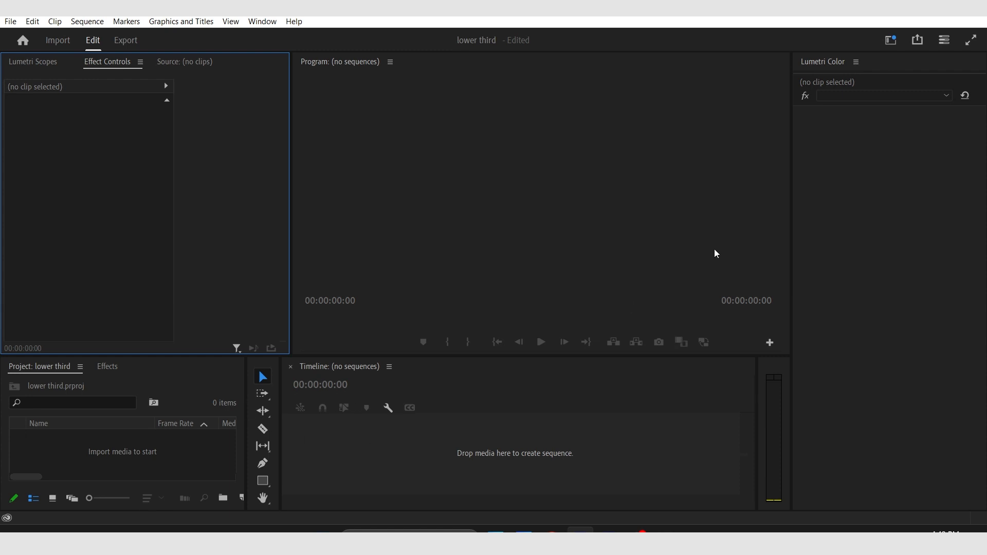
Step: Change to the Essentials workspace and install the "for lower third" Motion Graphics template from drive D
left_click(890, 43)
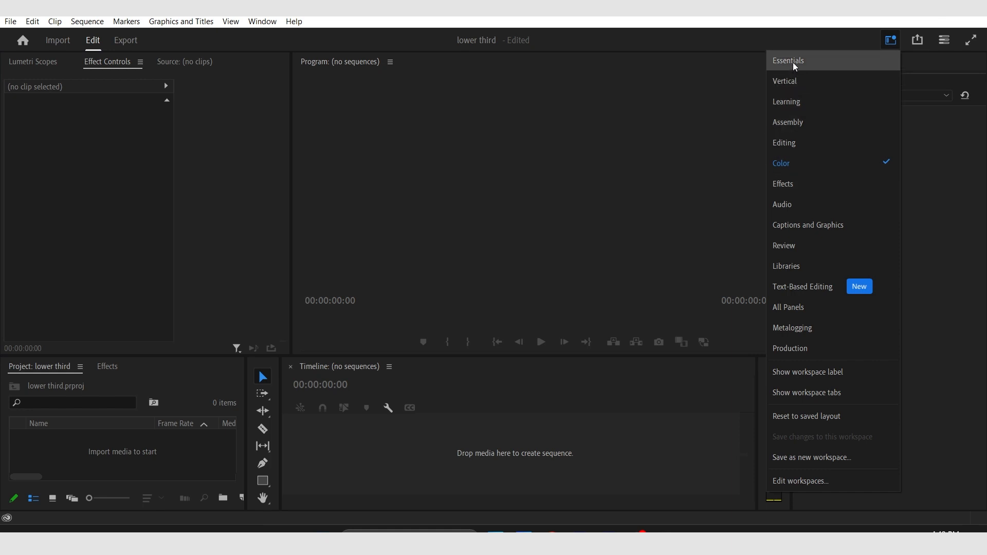
left_click(793, 62)
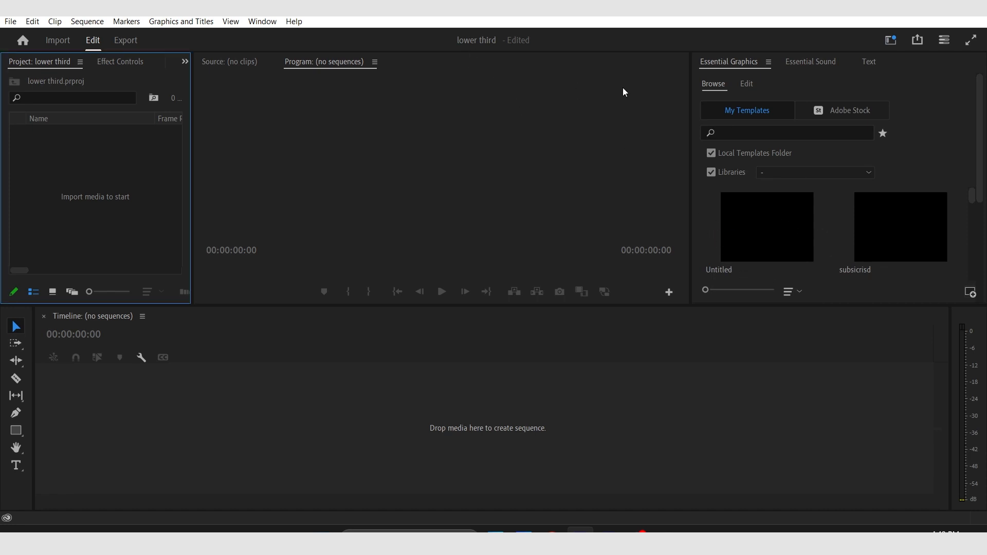
left_click(973, 294)
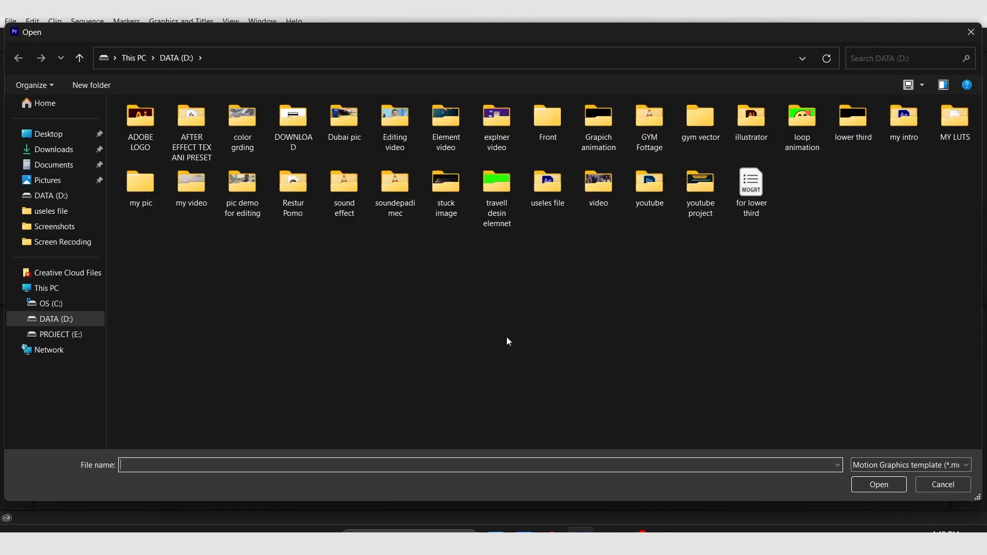
left_click(751, 191)
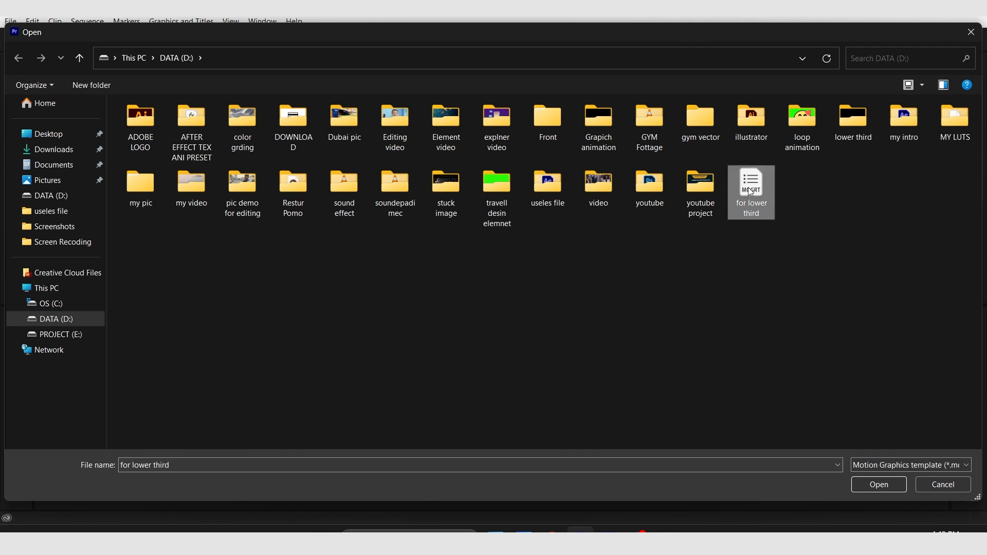
left_click(881, 483)
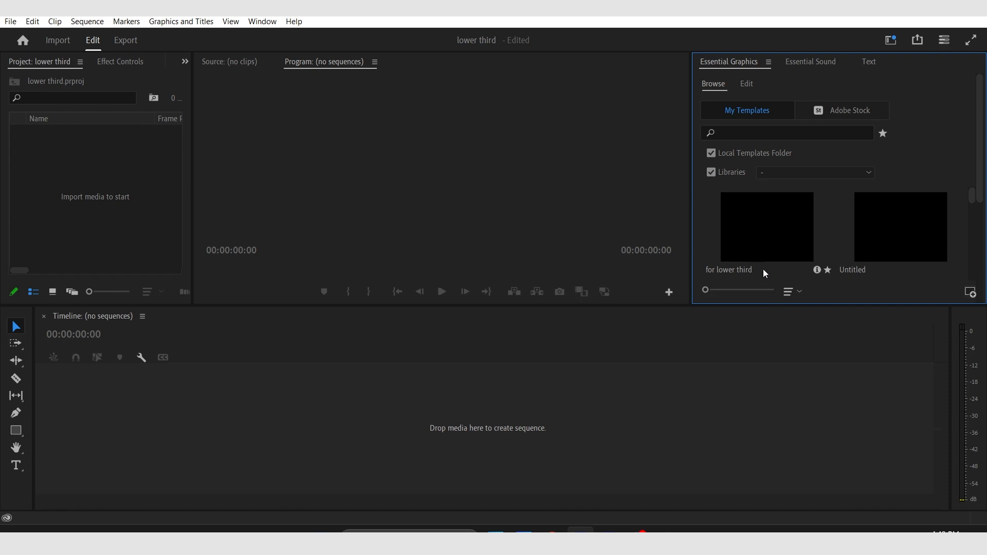
Step: Try to place the "for lower third" template directly on the empty timeline
left_click_drag(764, 233, 310, 395)
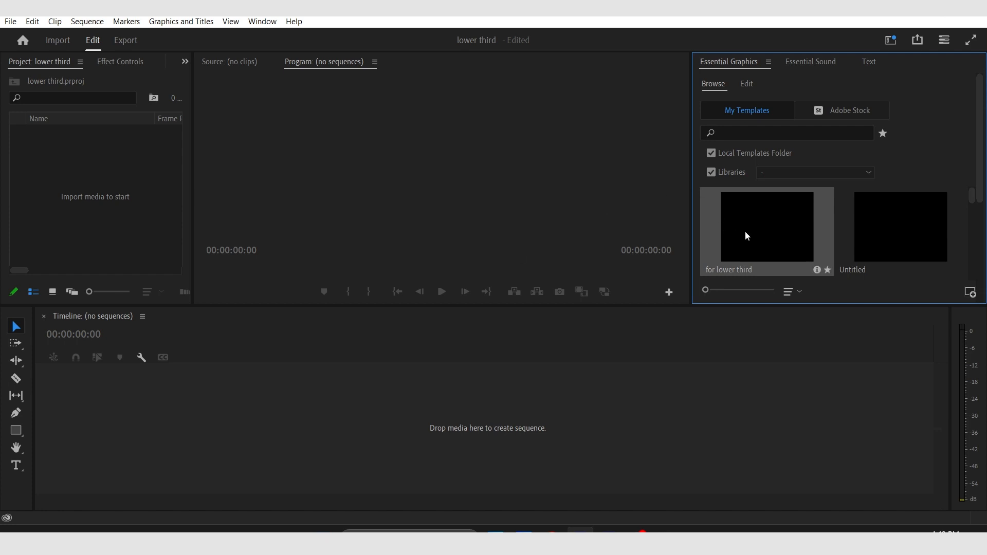
left_click_drag(745, 232, 288, 398)
Step: Create a new sequence named "Sequence 01" from the custom "1920 by 1080" preset
left_click(59, 155)
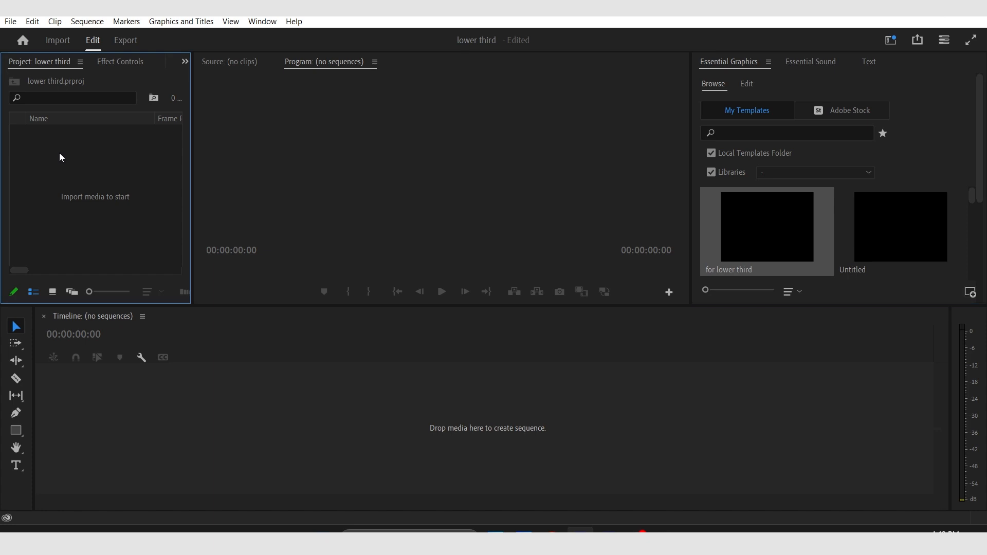
right_click(59, 154)
mouse_move(97, 210)
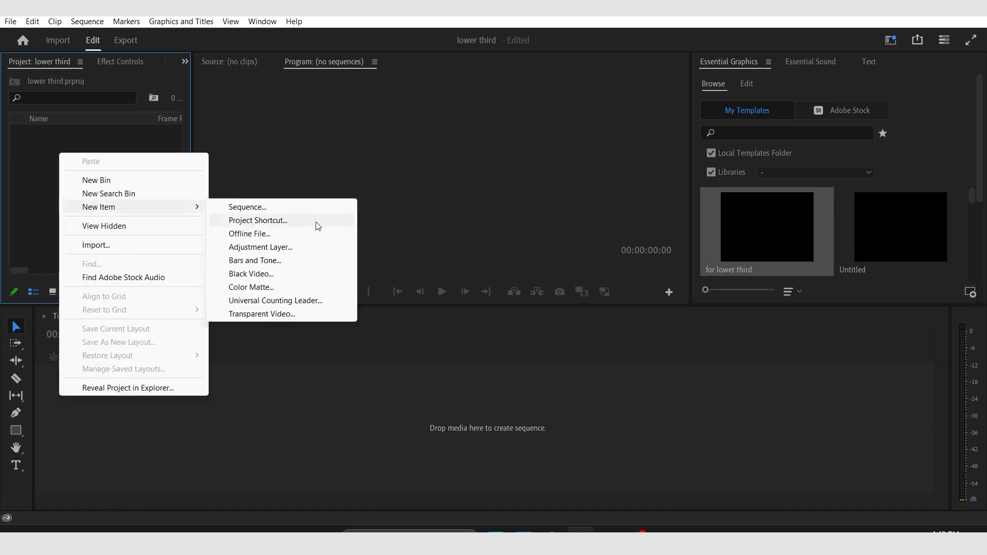
left_click(266, 208)
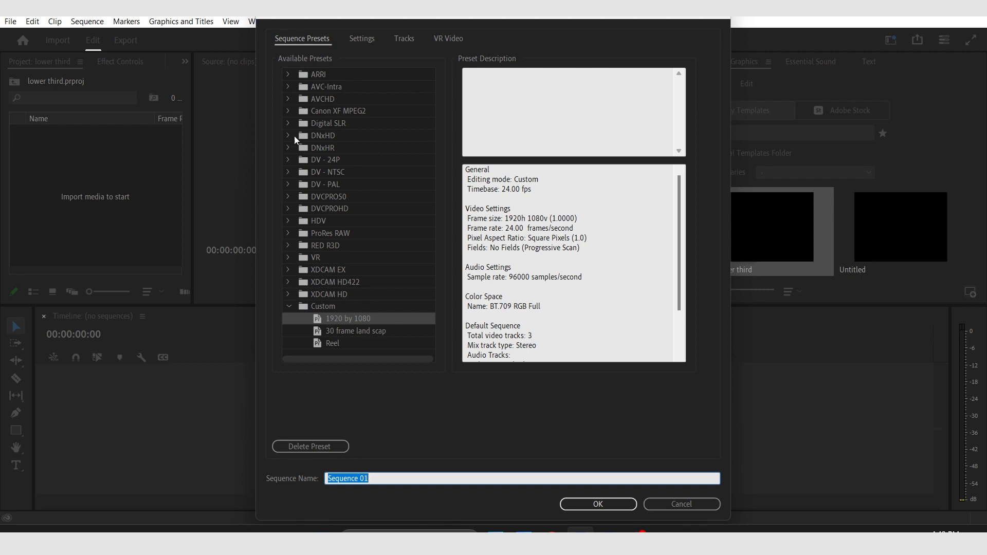
left_click(341, 318)
left_click(573, 503)
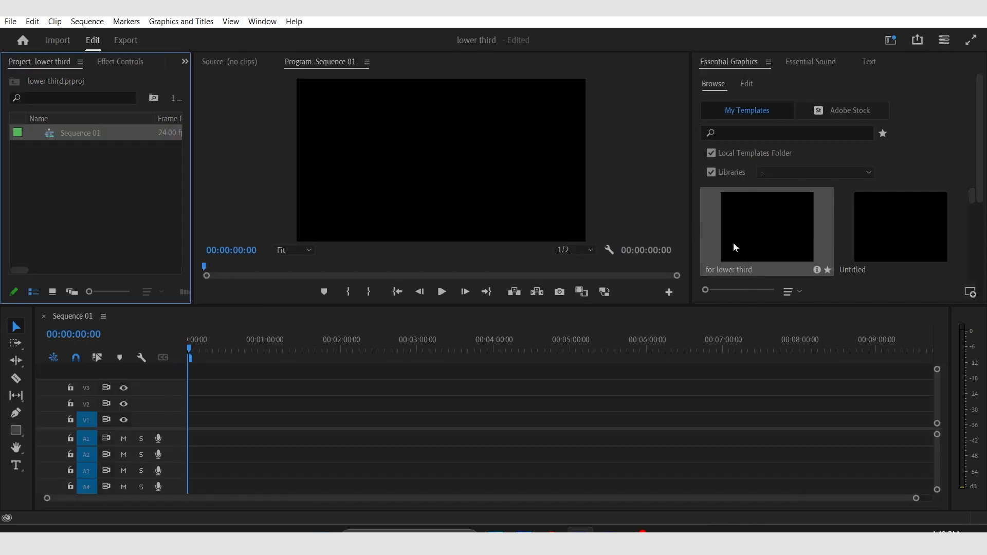
Step: Place the "for lower third" template at the start of track V3, keeping the existing sequence settings, and play it
left_click_drag(733, 242, 196, 386)
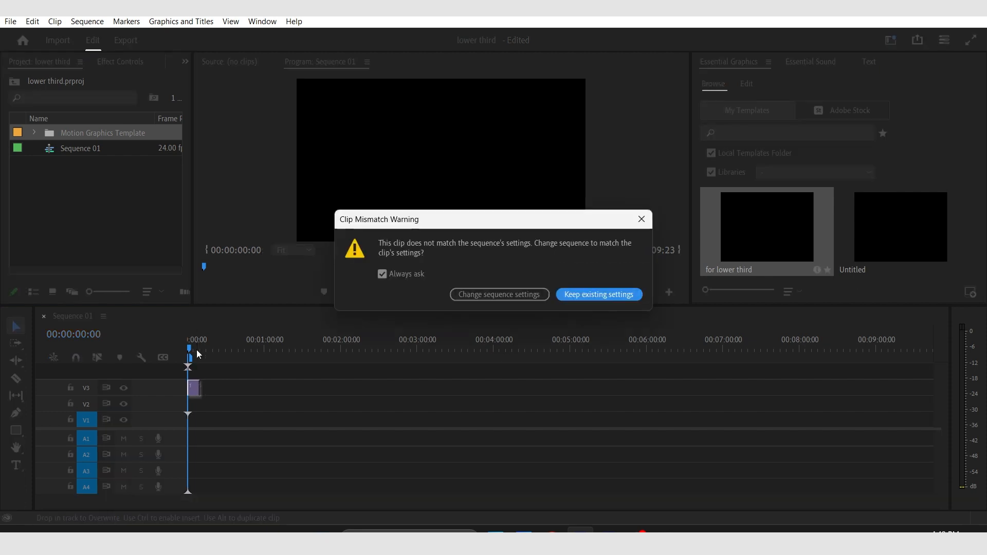
left_click(587, 295)
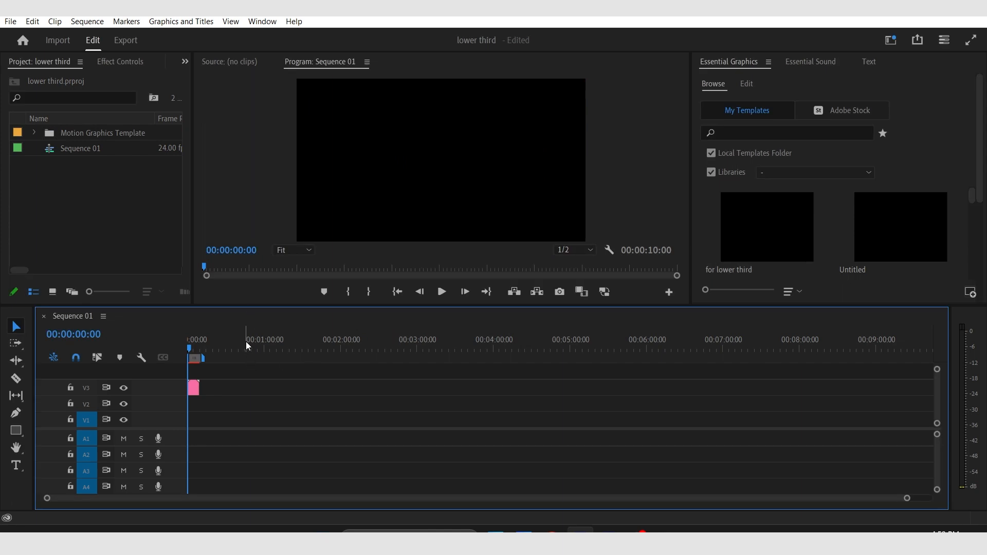
key("space")
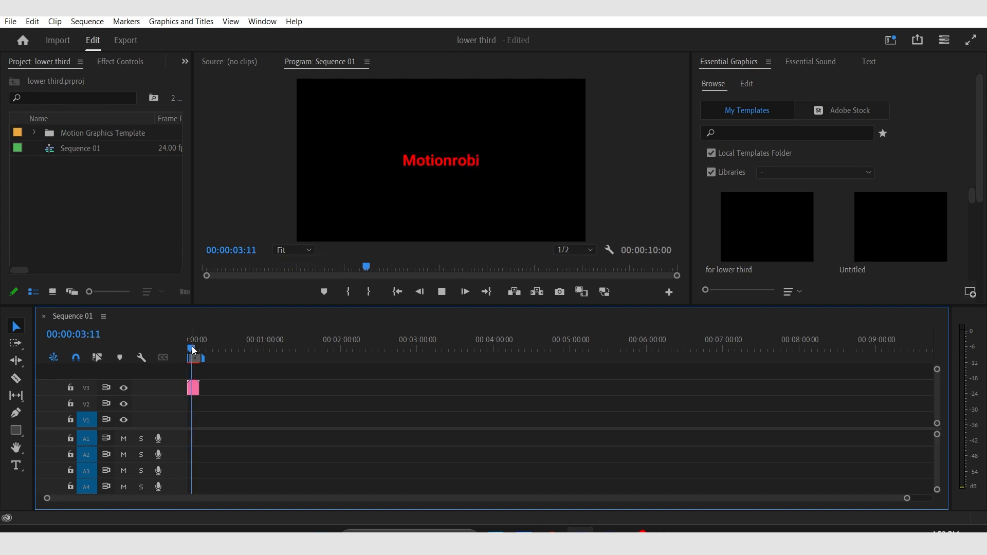
Step: Stop playback at 00:00:03:13 and set the template clip's Motionrobi Scale to 223 in X and Y
left_click_drag(192, 350, 192, 361)
left_click(195, 391)
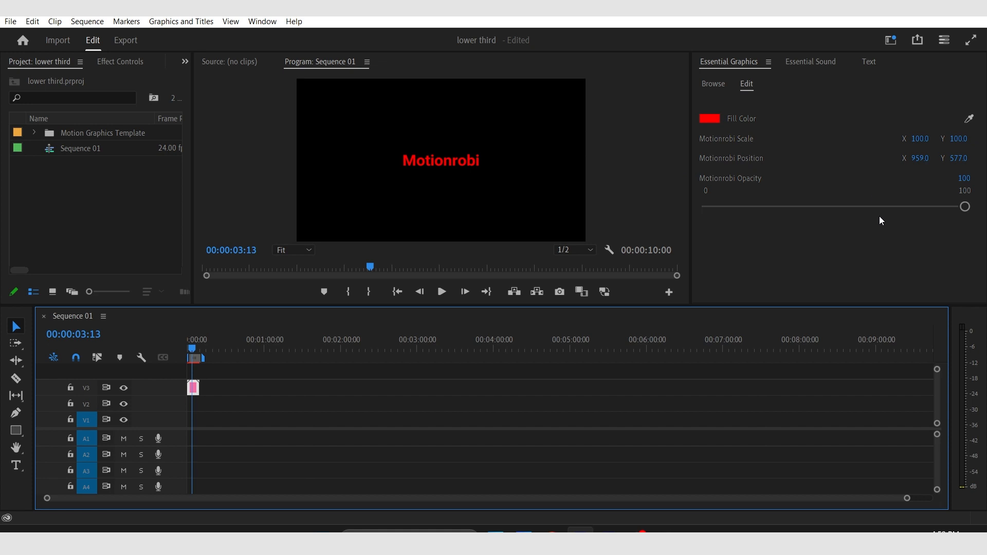
left_click_drag(920, 139, 955, 144)
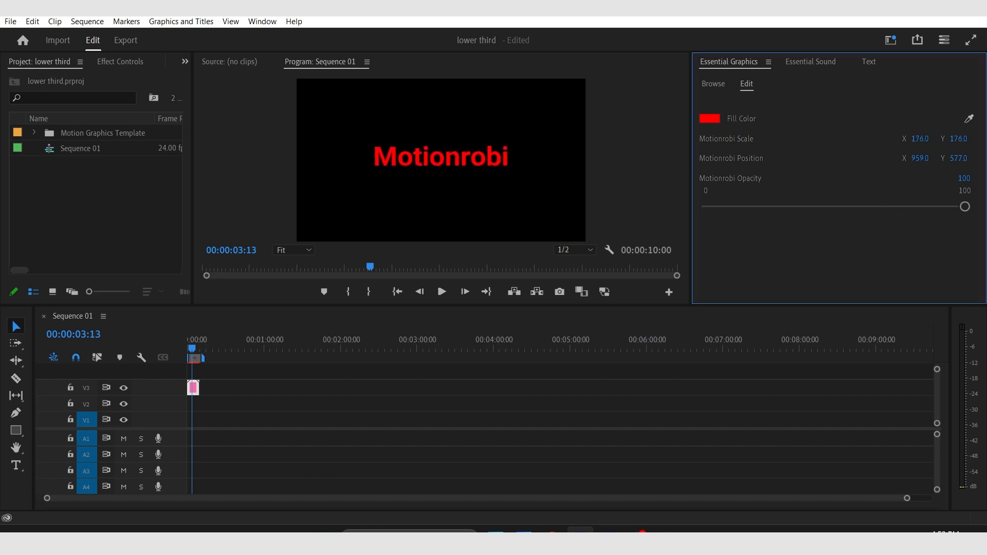
Step: Change the template clip's Fill Color to dark green
left_click(711, 119)
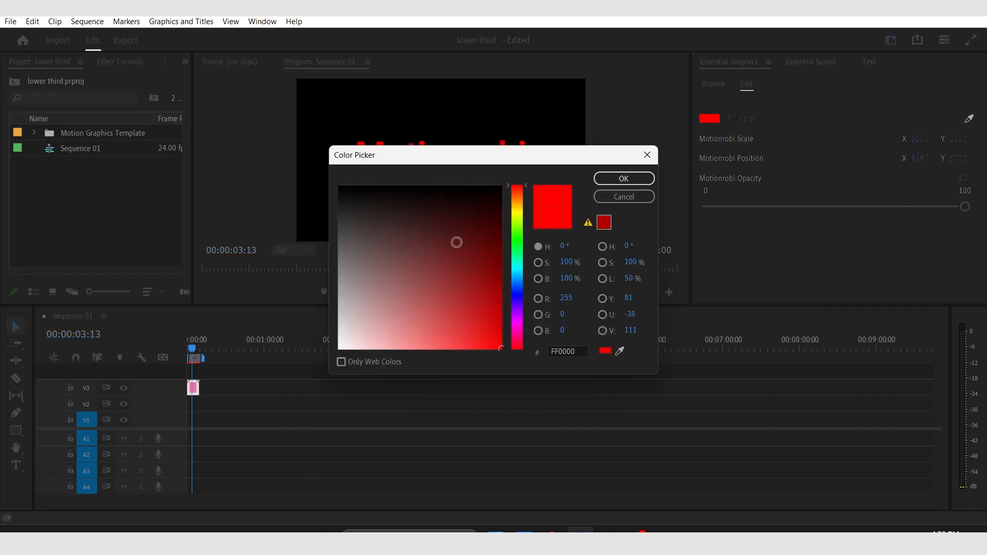
mouse_move(455, 240)
left_mouse_down()
mouse_move(369, 234)
mouse_move(375, 319)
left_mouse_up()
mouse_move(514, 243)
left_mouse_down()
mouse_move(513, 220)
mouse_move(513, 247)
left_mouse_up()
left_click(478, 244)
left_click(640, 180)
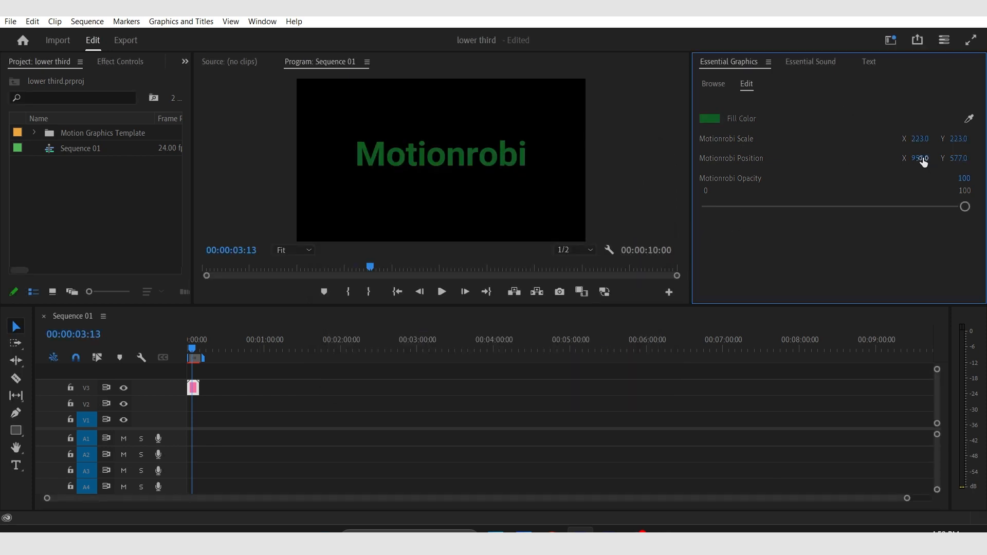
Step: Set the Motionrobi Position to X 1026, Y 656 and preview the text reveal from the sequence start
left_click_drag(921, 159, 981, 162)
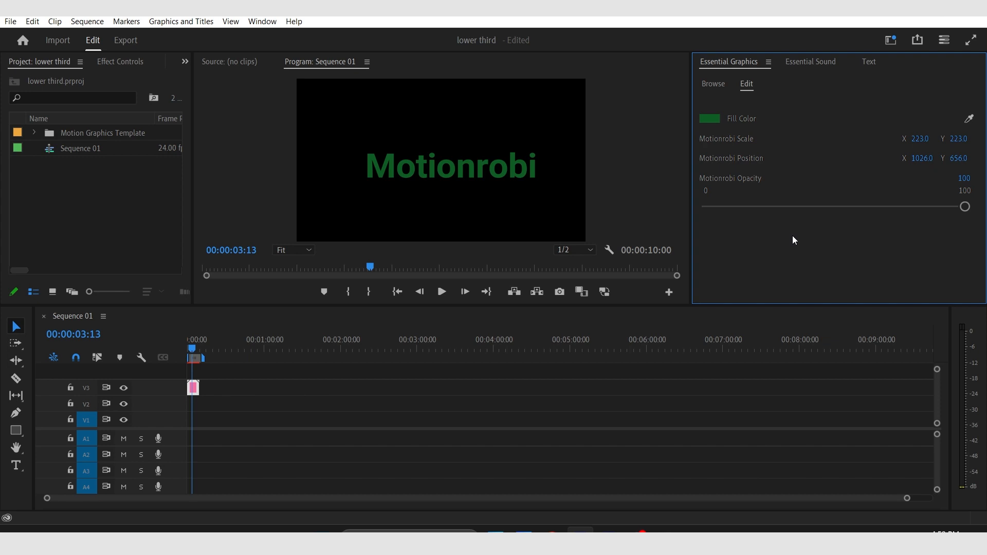
left_click(189, 353)
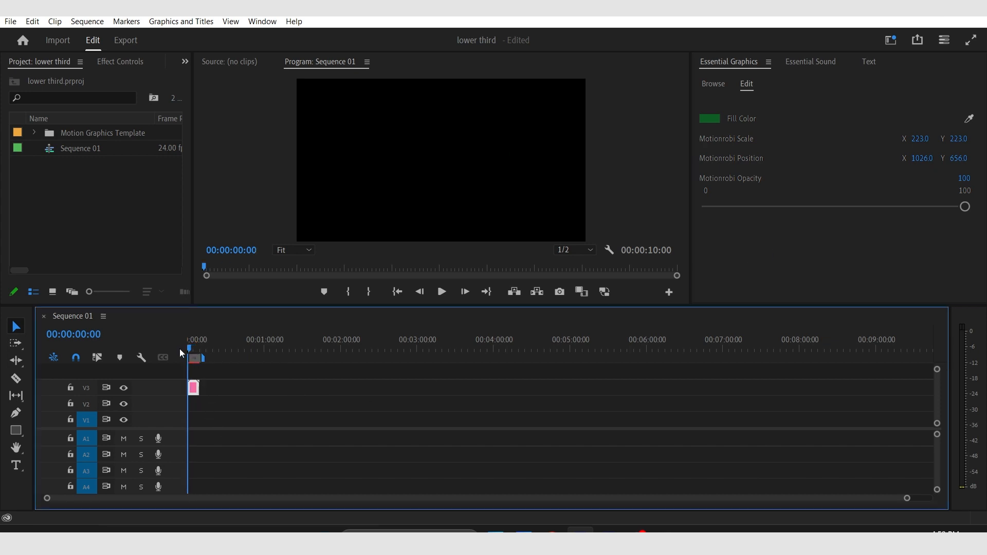
left_click(190, 356)
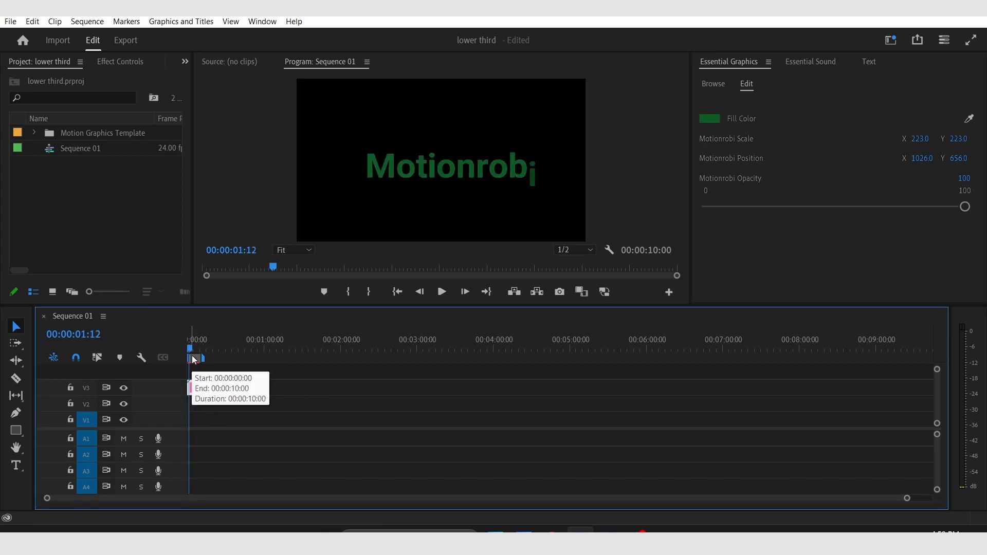